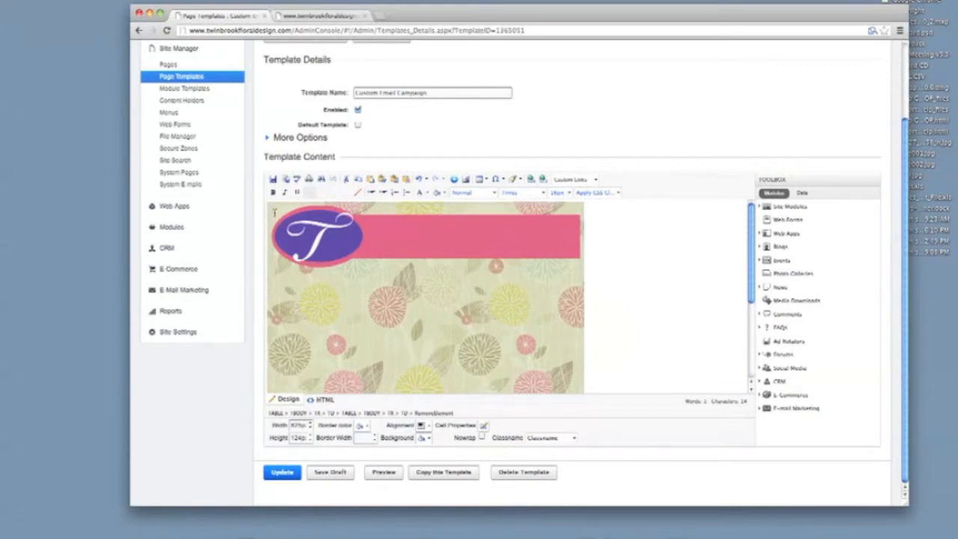
Insert a small one-cell table at the top of the pink header banner and place the caret in it
left_click(484, 180)
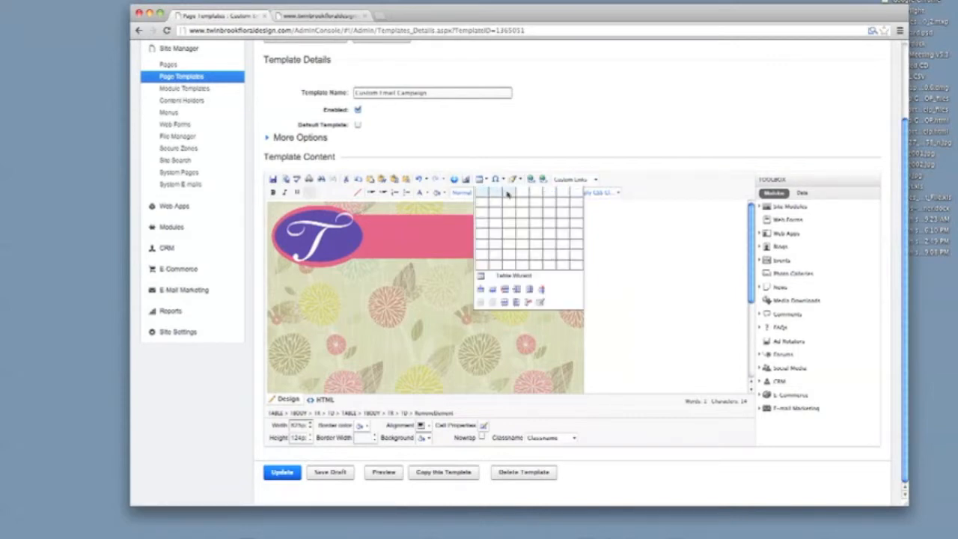
left_click(507, 195)
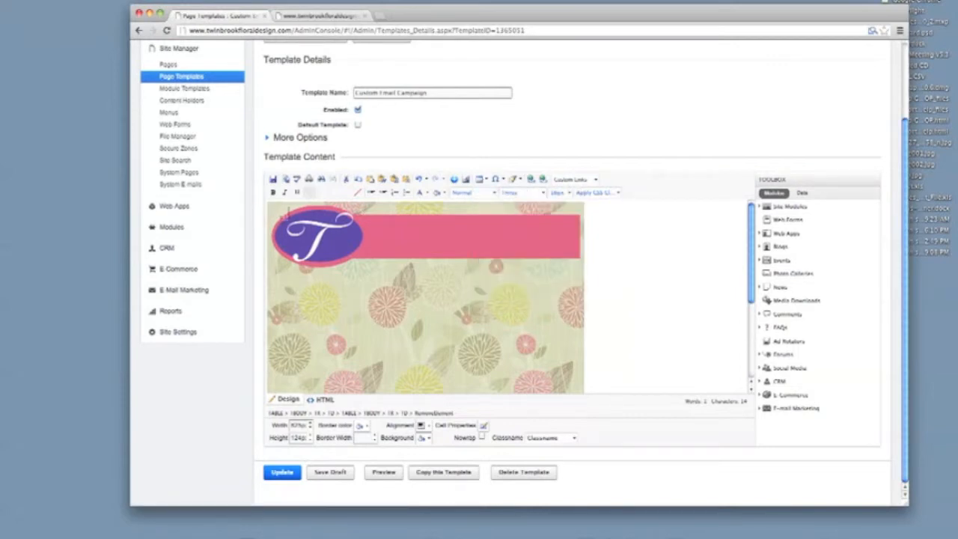
left_click(285, 214)
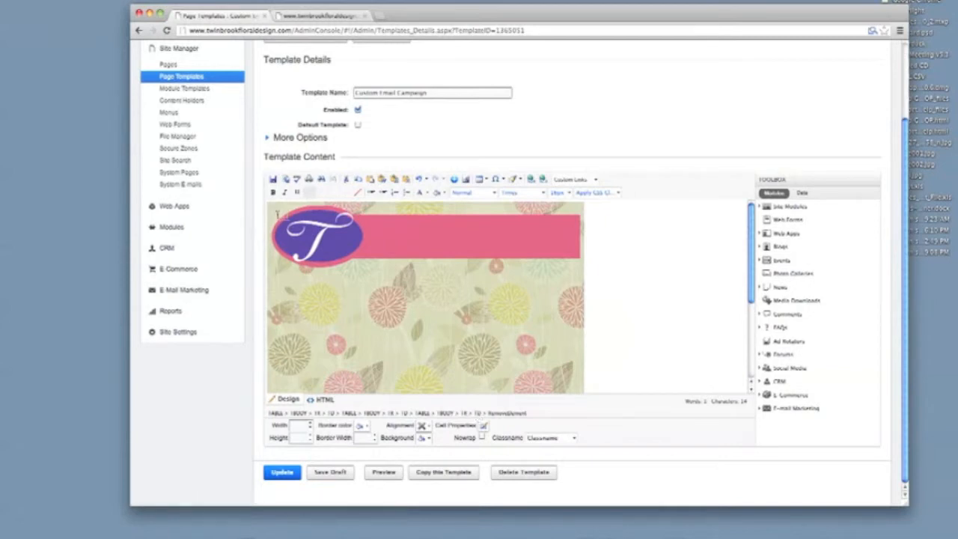
Set the first header cell's width to 60 and remove the stray letters typed in the banner
left_click(298, 425)
type("600%")
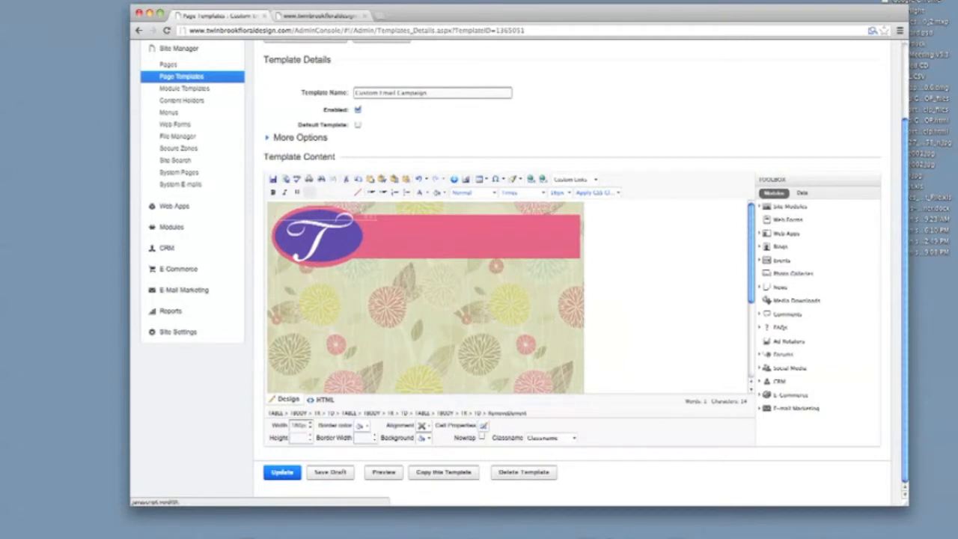
left_click(368, 214)
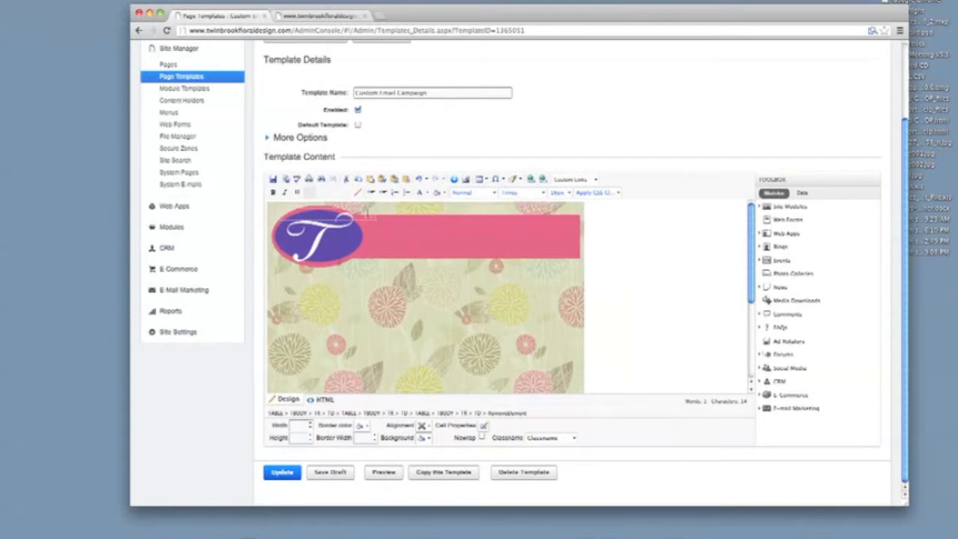
type("AKS")
key("BackSpace")
key("BackSpace")
key("BackSpace")
type("60")
key("Tab")
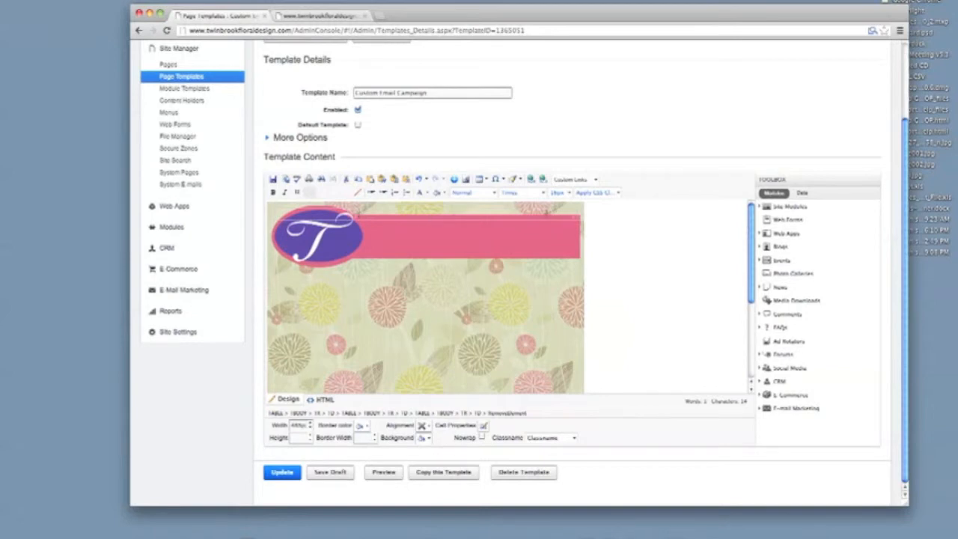
Give the header's right-hand cell a width of 100px and save the template draft
left_click(577, 212)
left_click(304, 425)
type("100px")
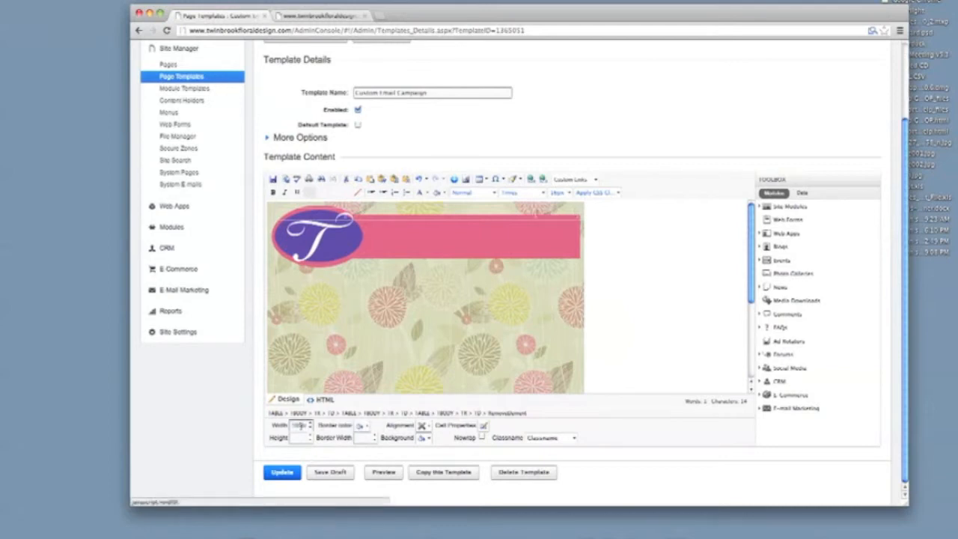
left_click(341, 211)
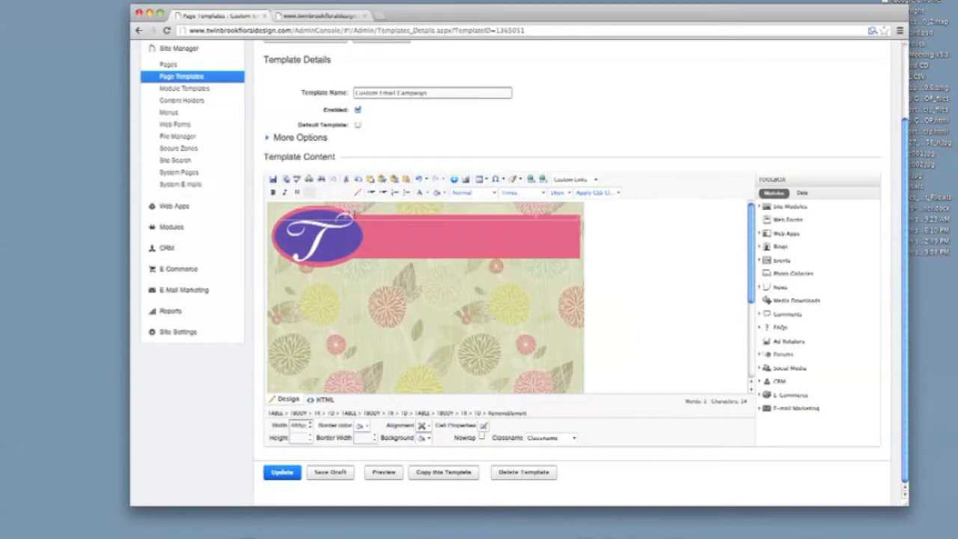
left_click(321, 473)
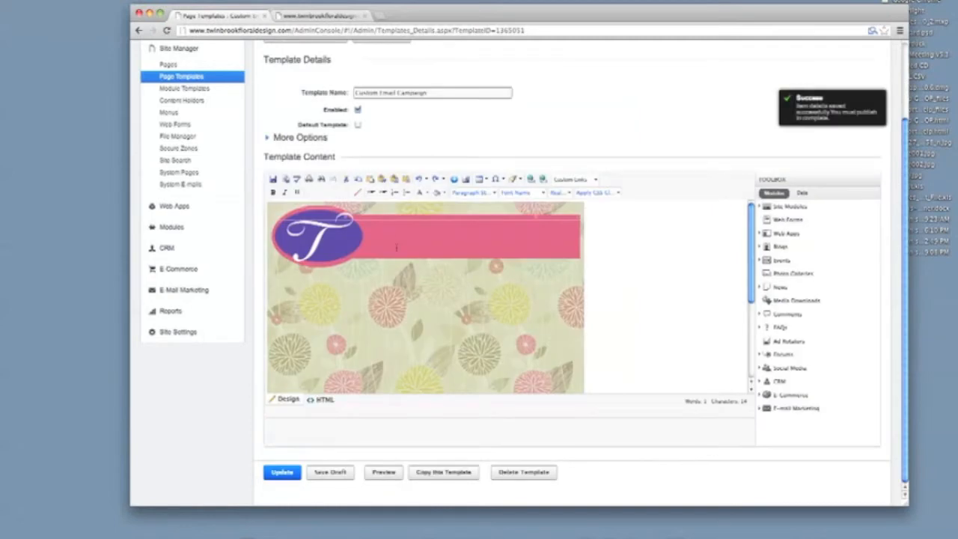
Widen the header table cell in steps of 200, 210, 220 and finally 230px
left_click(352, 213)
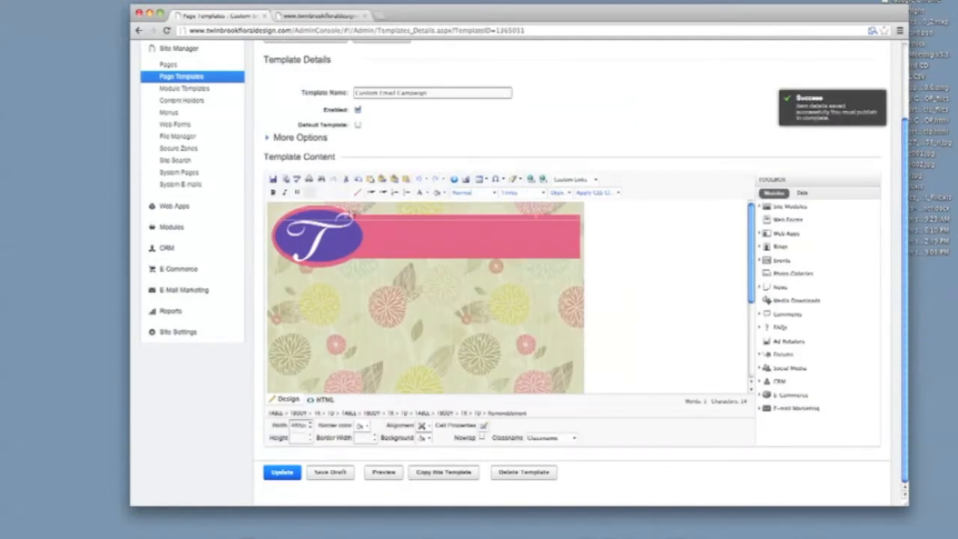
left_click(299, 423)
double_click(296, 425)
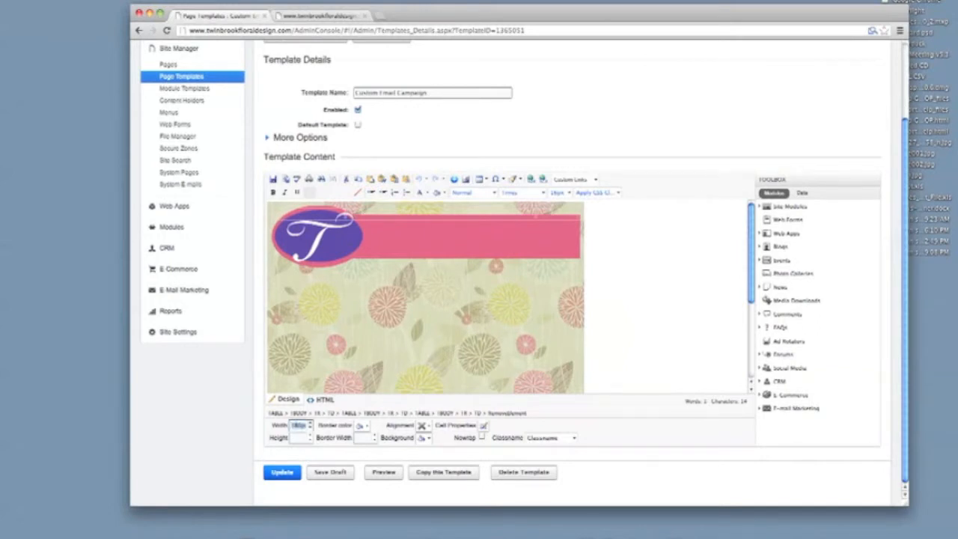
type("200")
key("Tab")
double_click(298, 425)
type("210")
key("Return")
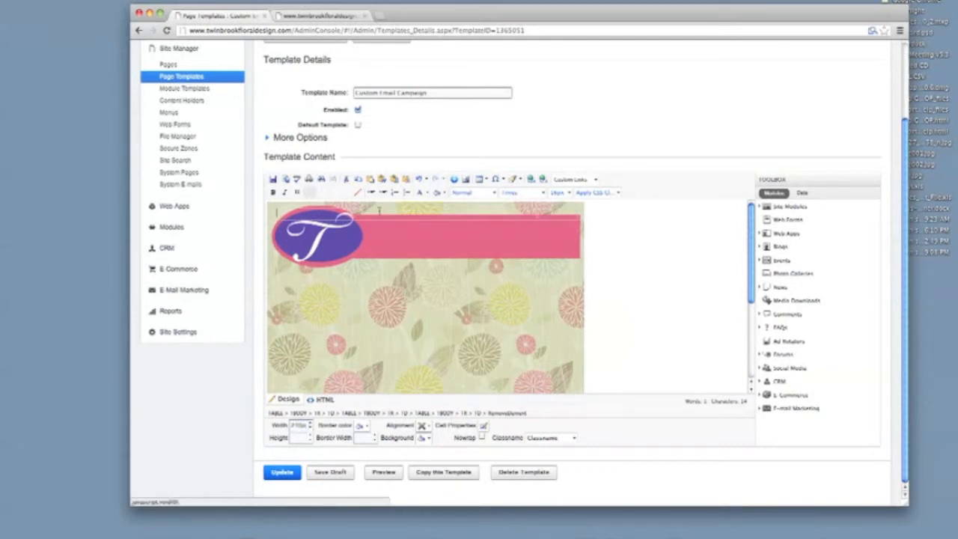
double_click(297, 425)
type("220")
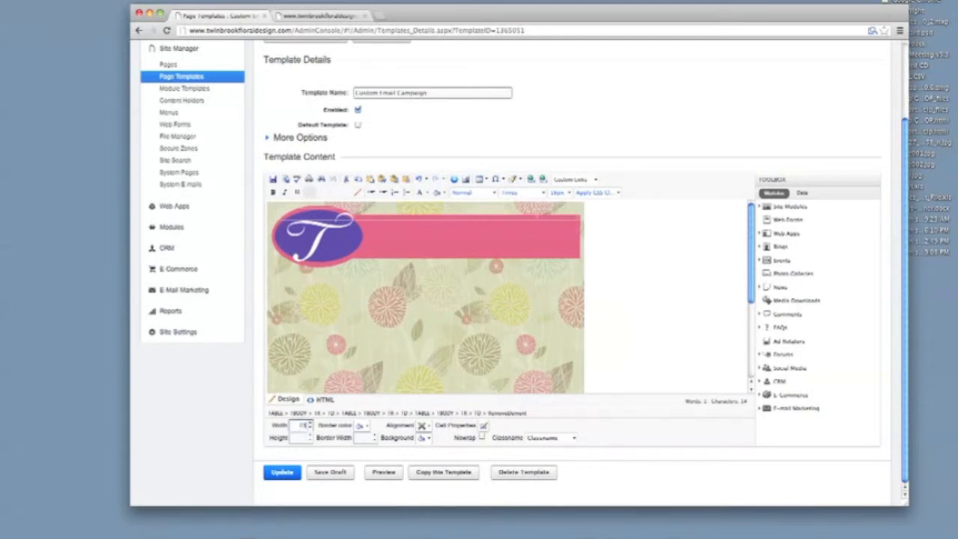
key("Return")
double_click(297, 427)
type("230")
key("Return")
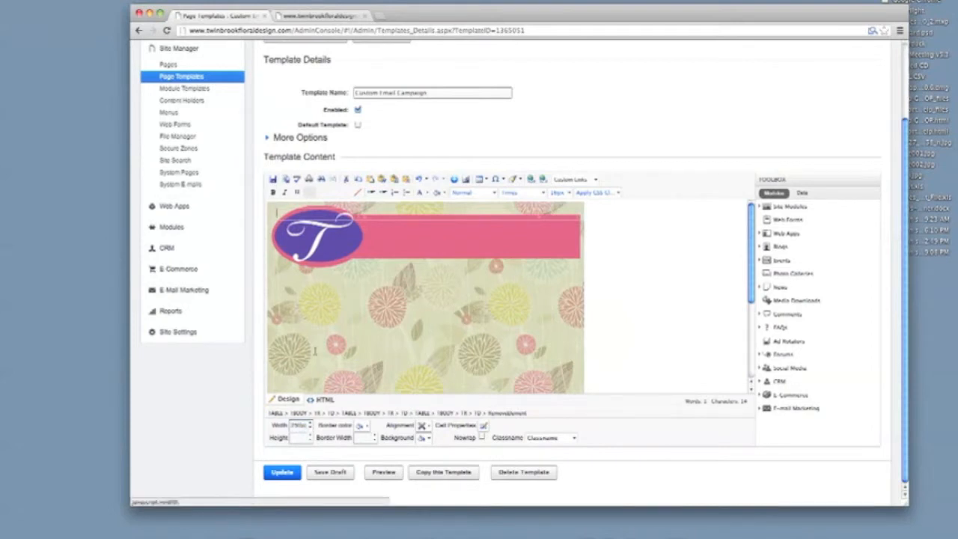
Save the draft and bring up the October Newsletter email for reference
left_click(316, 474)
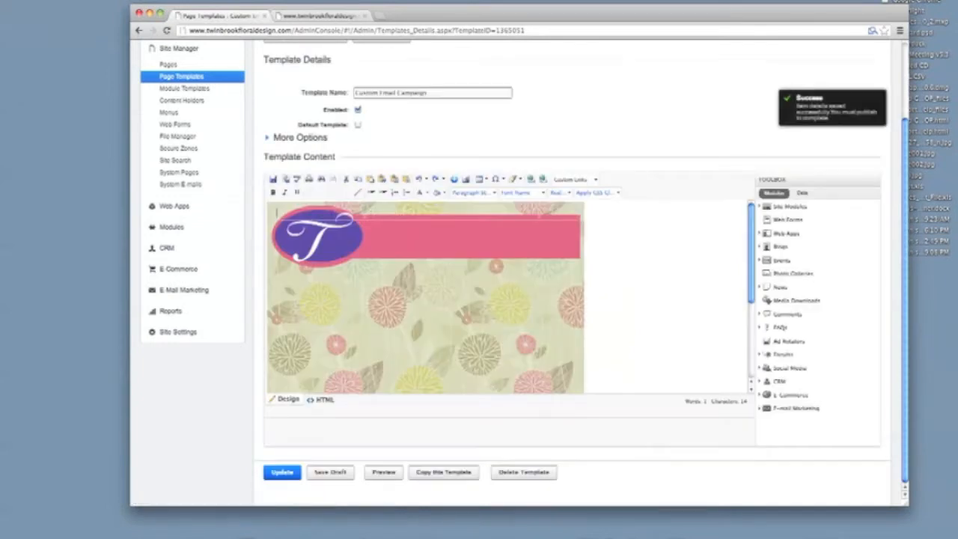
left_click(371, 211)
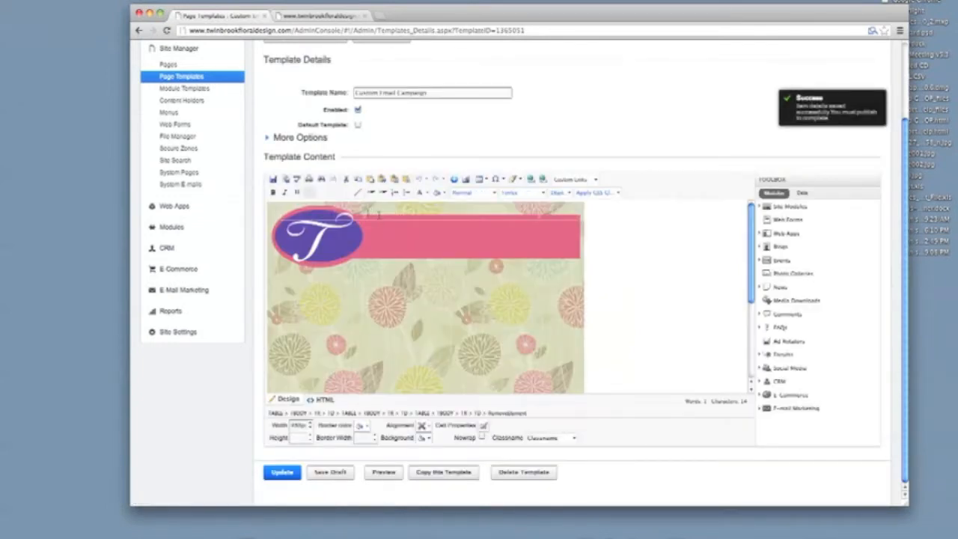
left_click(547, 524)
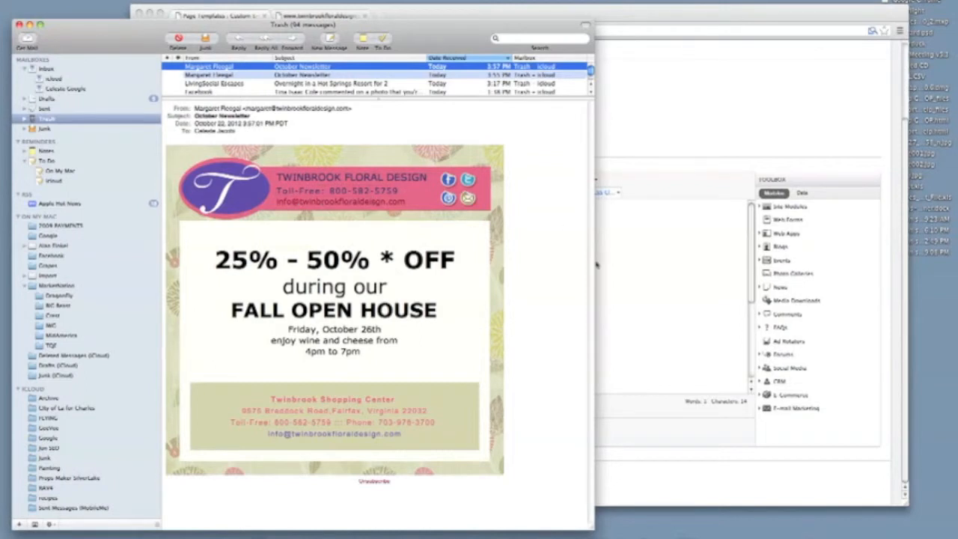
Add a nested table in the pink banner containing 'TWINBROOK FLORAL DESIGN', then view the reference newsletter
left_click(640, 254)
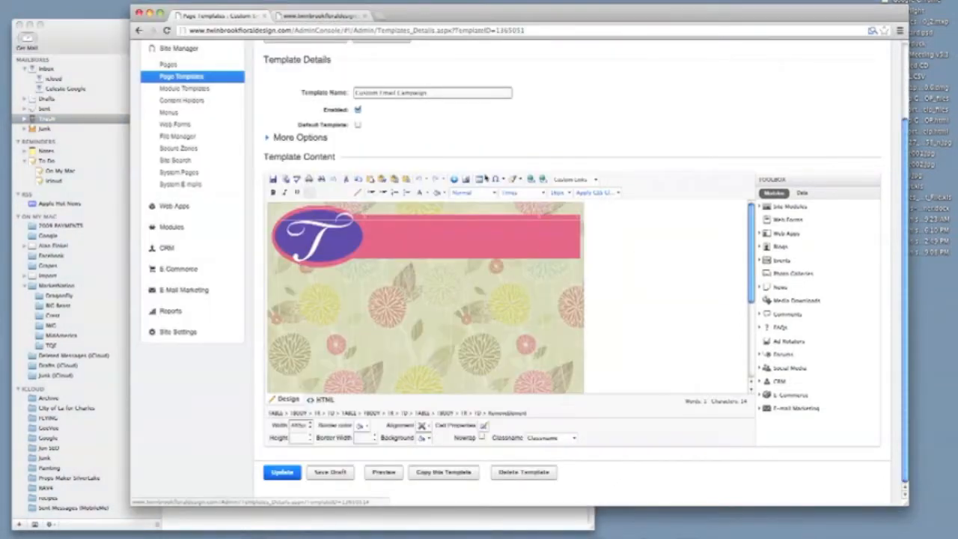
left_click(484, 182)
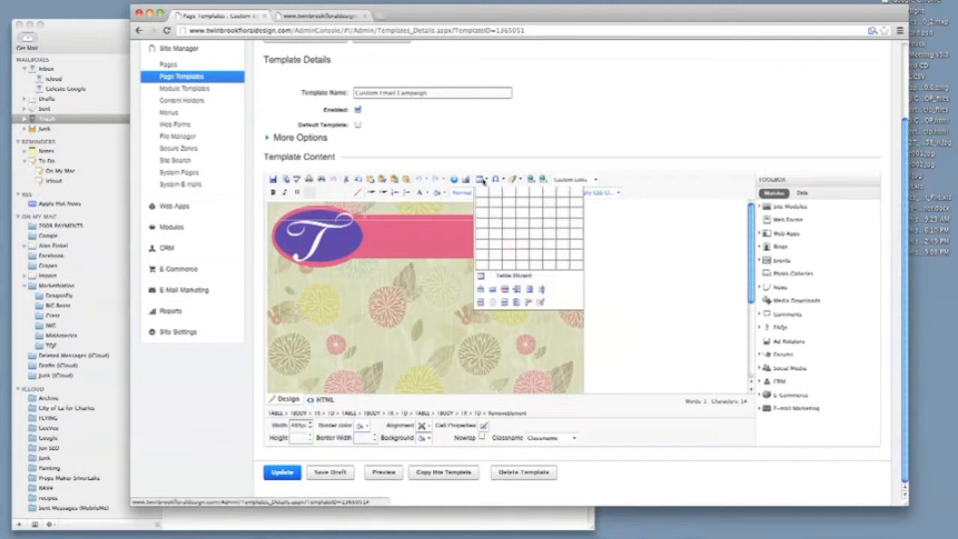
left_click(480, 205)
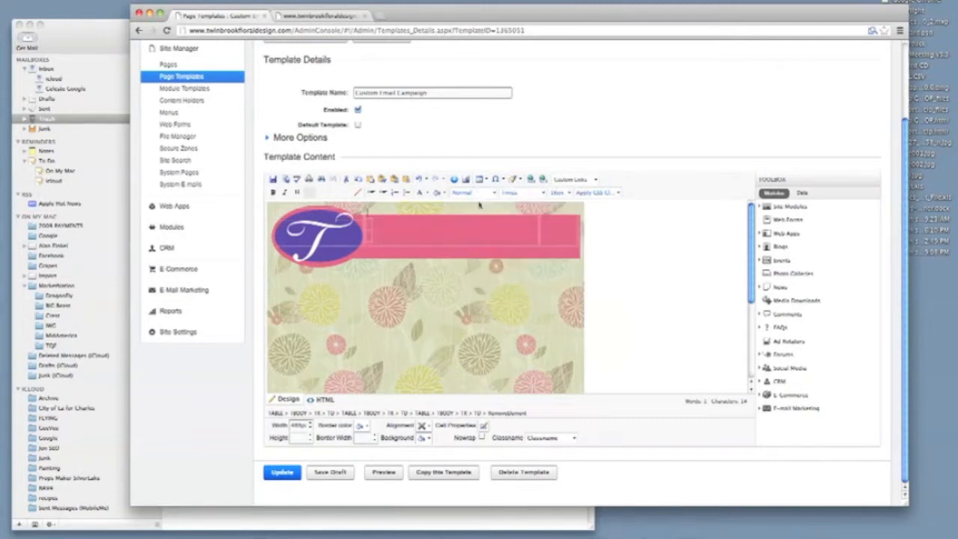
left_click(368, 224)
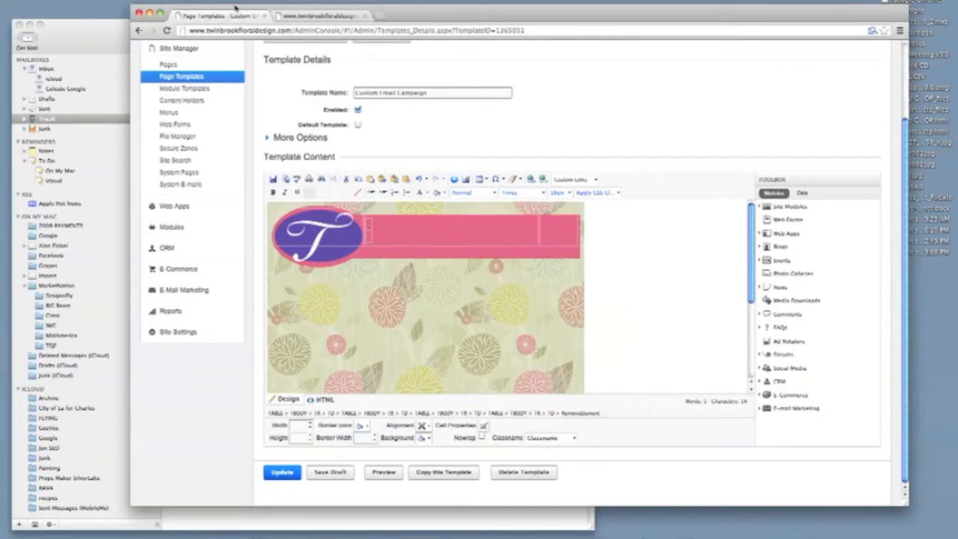
type("TWINB")
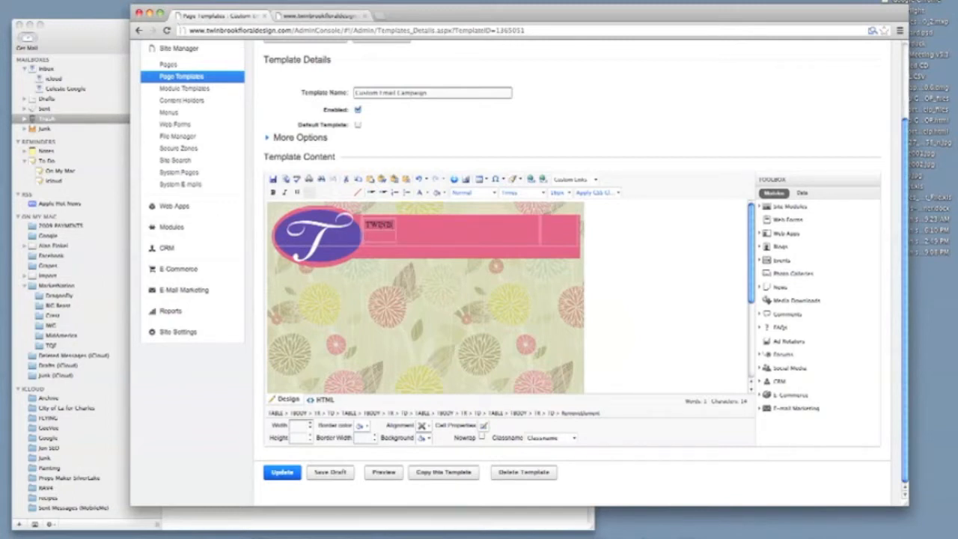
type("ROOK")
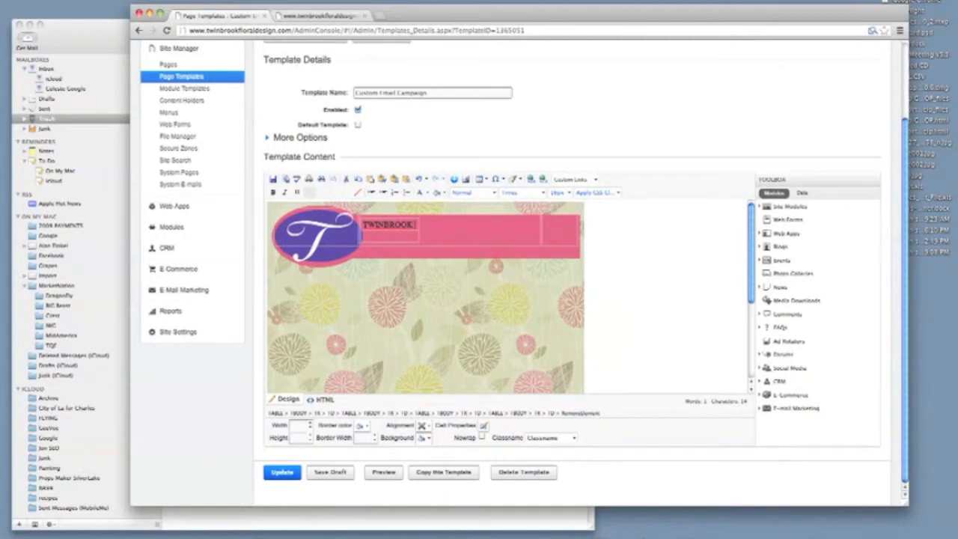
type(" FLORAL DESIGN")
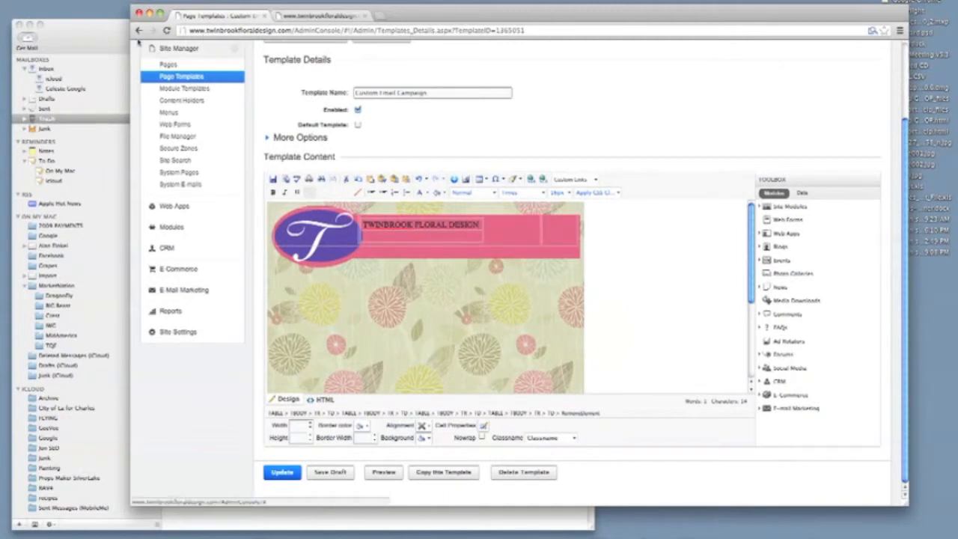
left_click(100, 33)
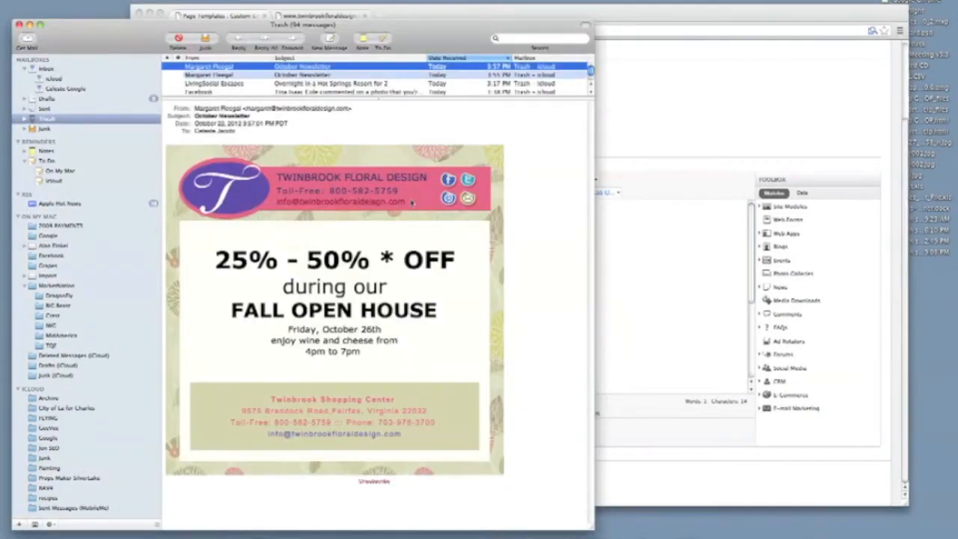
Type the shop's toll-free phone number and its e-mail address on the lines under the name
left_click(651, 283)
left_click_drag(526, 19, 786, 6)
left_click(666, 221)
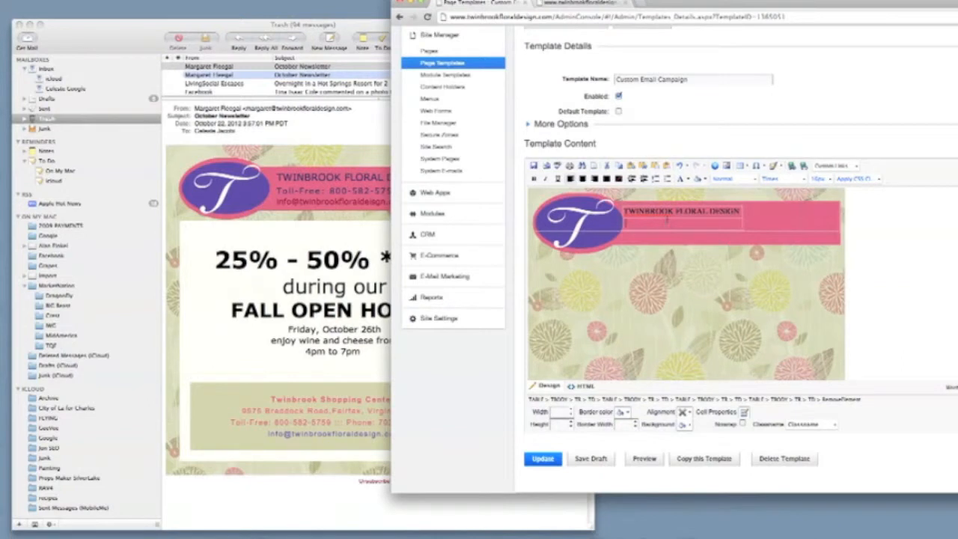
left_click_drag(675, 3, 773, 3)
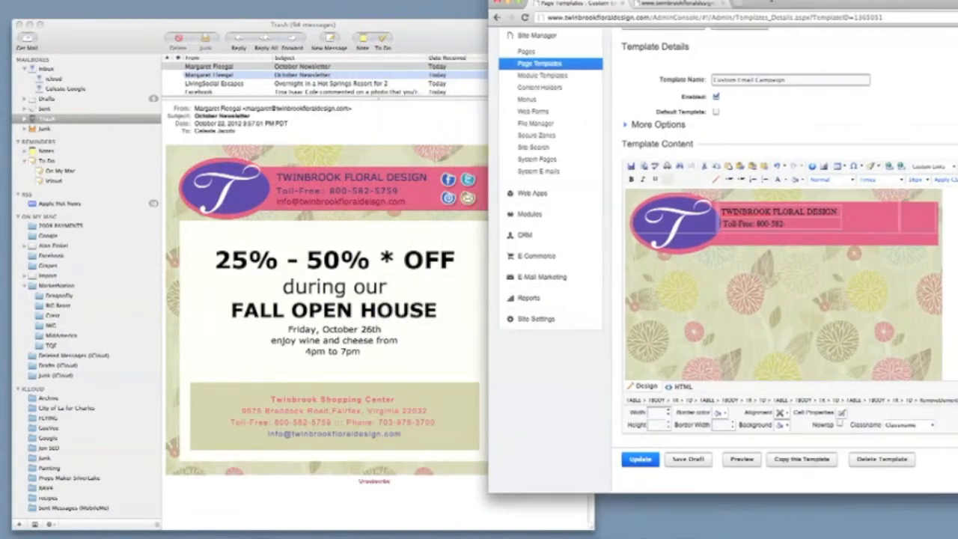
type("-5758")
key("BackSpace")
type("9")
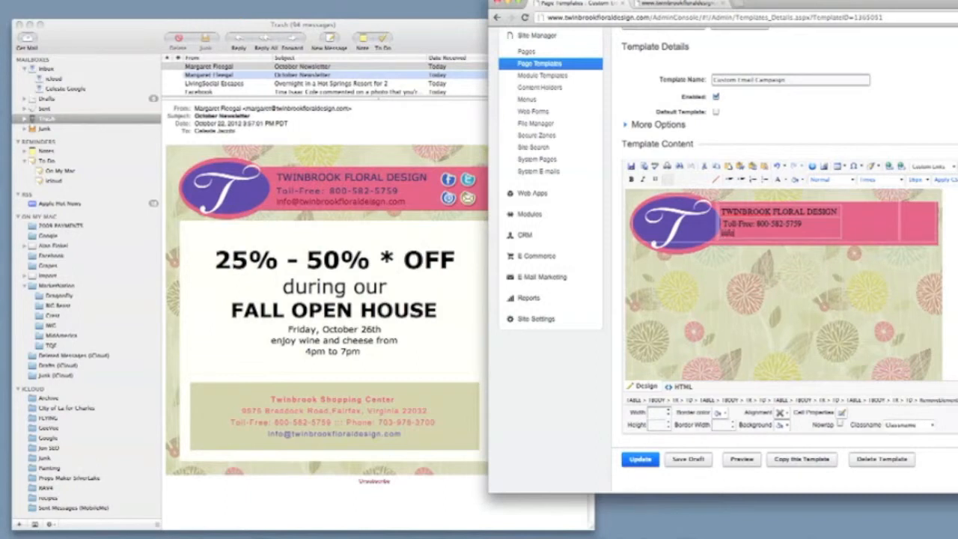
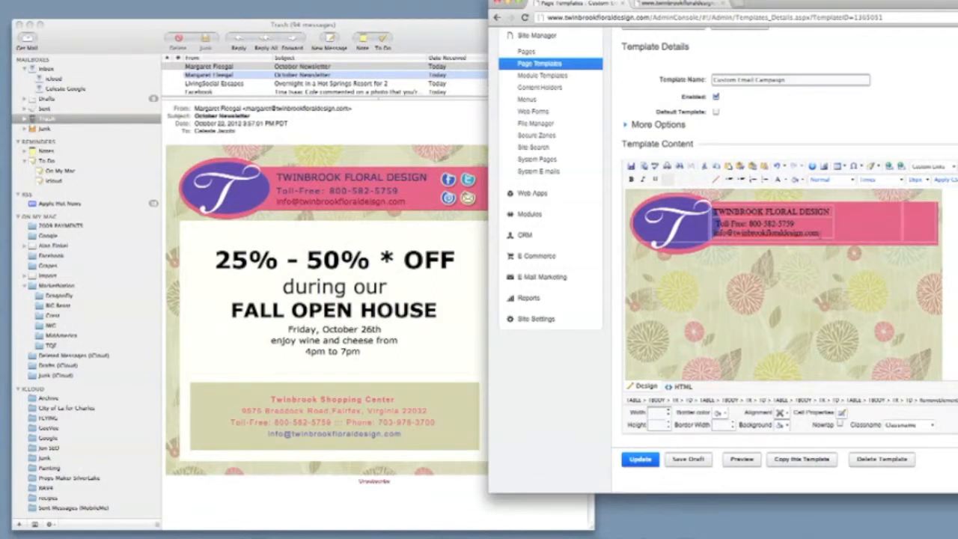
Set the three header text lines in Verdana and save the template draft
left_click_drag(821, 234, 715, 212)
left_click(865, 181)
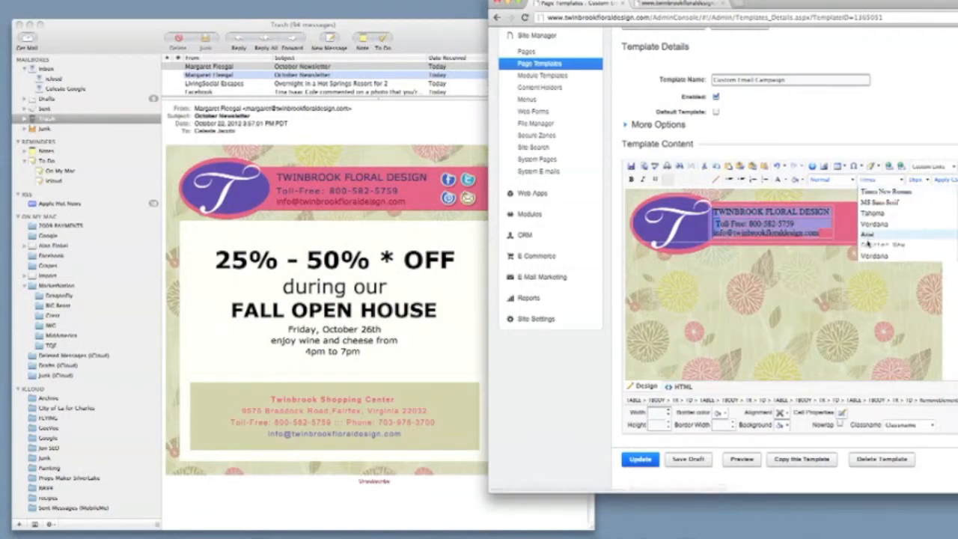
left_click(870, 256)
left_click(787, 249)
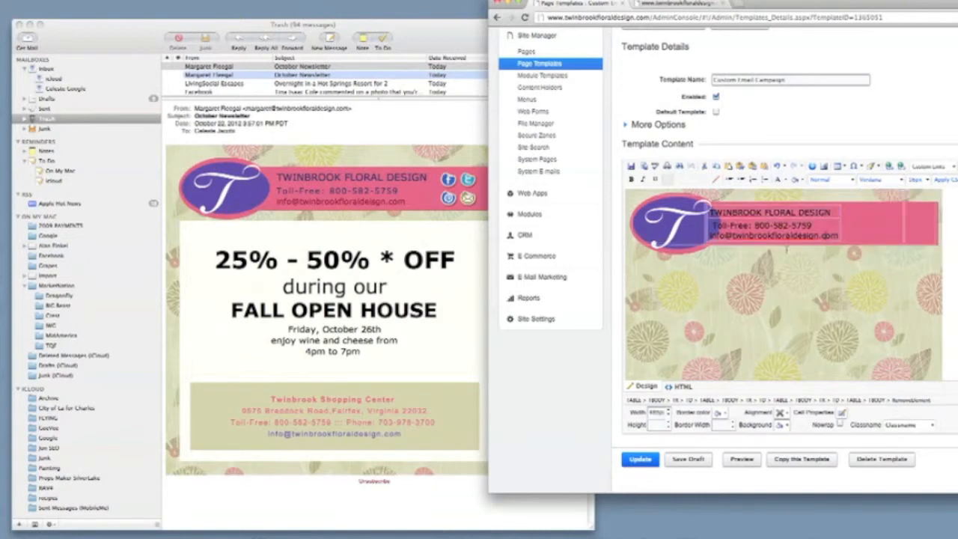
left_click(688, 459)
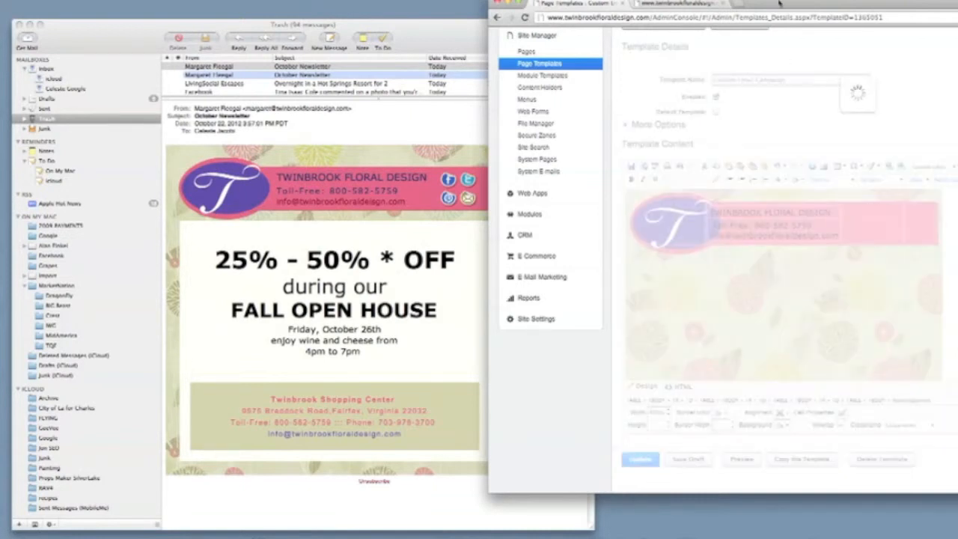
Left-align the header cell's contents and select the cell enclosing the header text
left_click_drag(778, 4, 558, 9)
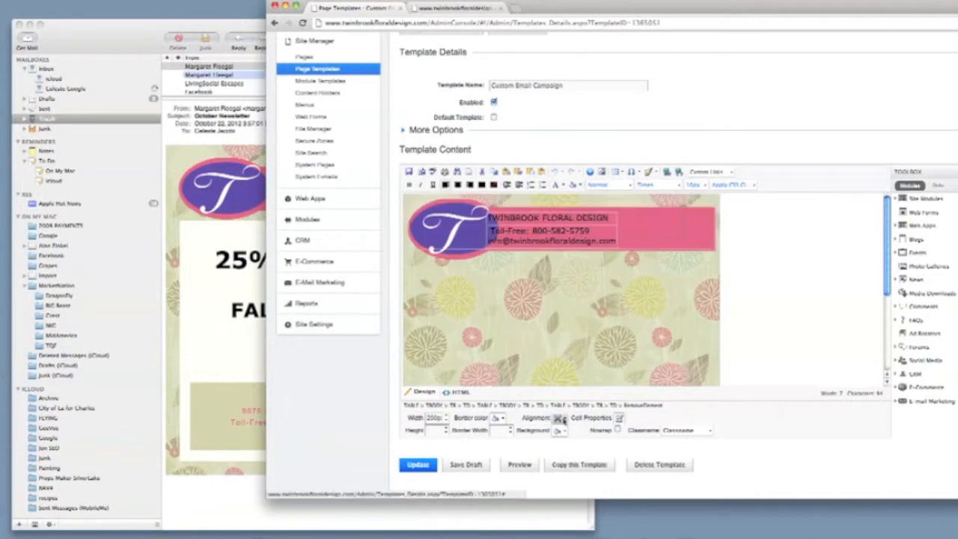
left_click(565, 420)
left_click(557, 443)
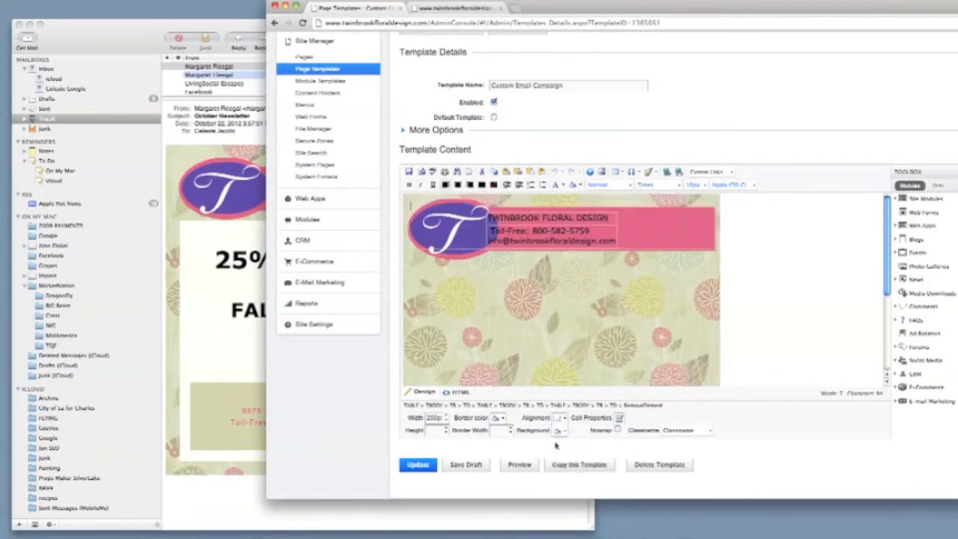
left_click(507, 212)
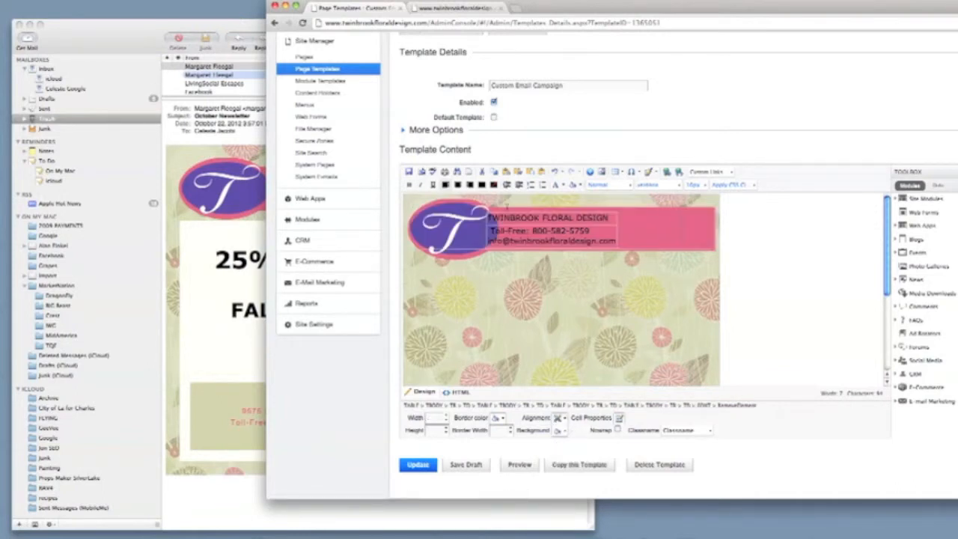
left_click(507, 206)
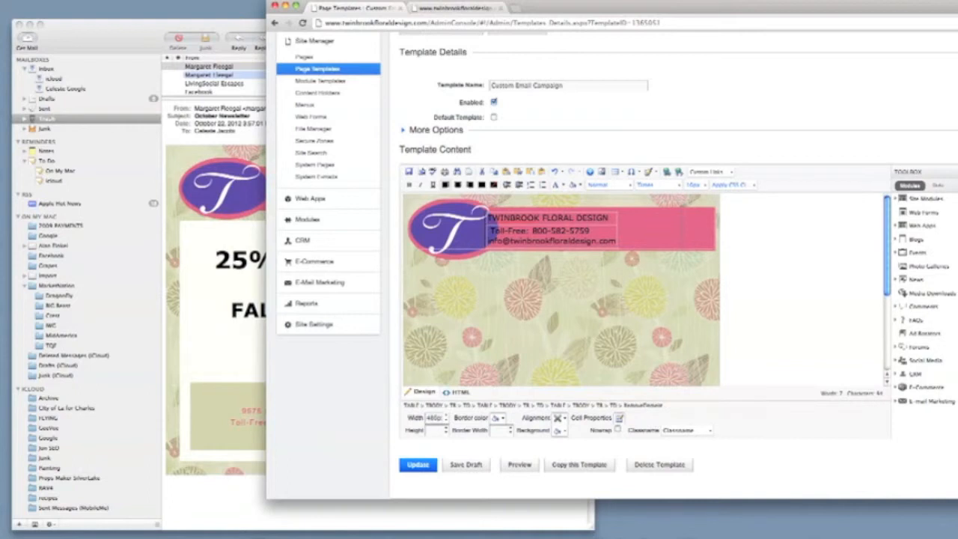
Clear the header cell's alignment setting and save the template draft
left_click(562, 420)
left_click(558, 443)
left_click(563, 419)
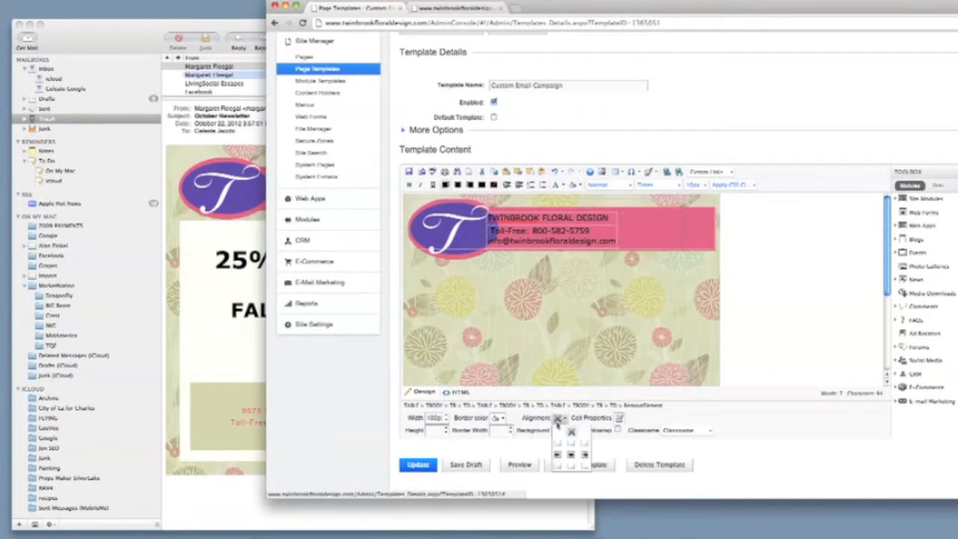
left_click(556, 447)
left_click(471, 466)
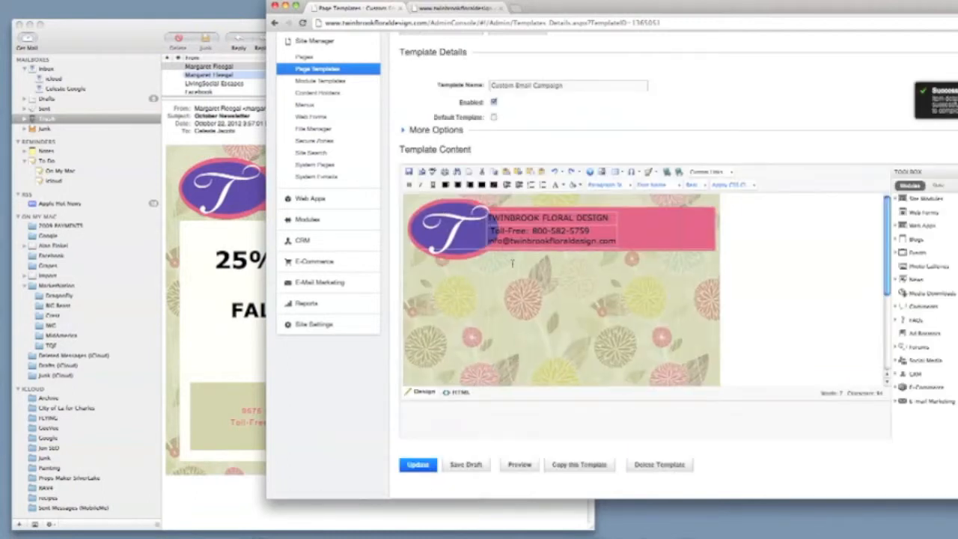
Widen the banner's text cell through 300px and 350px to 400px, saving the draft
left_click(554, 240)
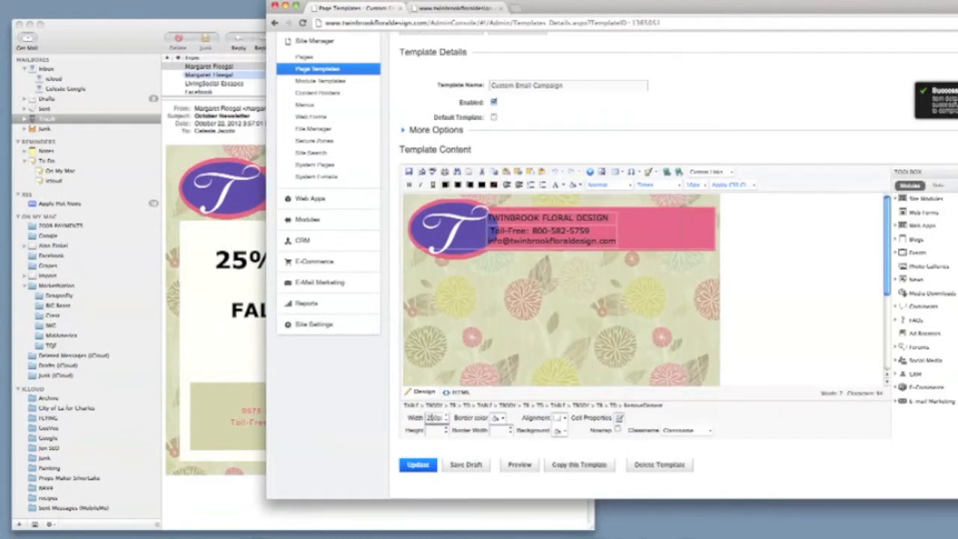
double_click(434, 418)
type("300px")
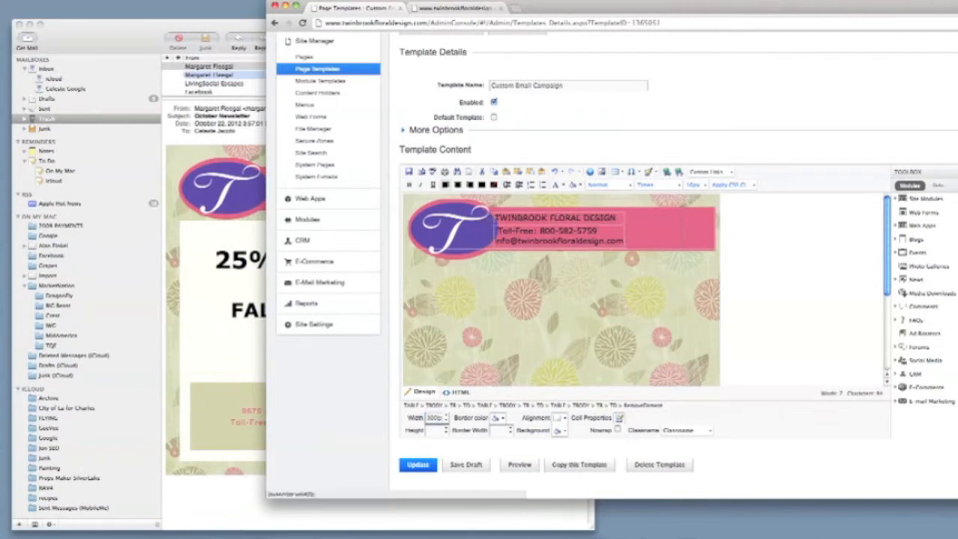
double_click(430, 419)
type("350")
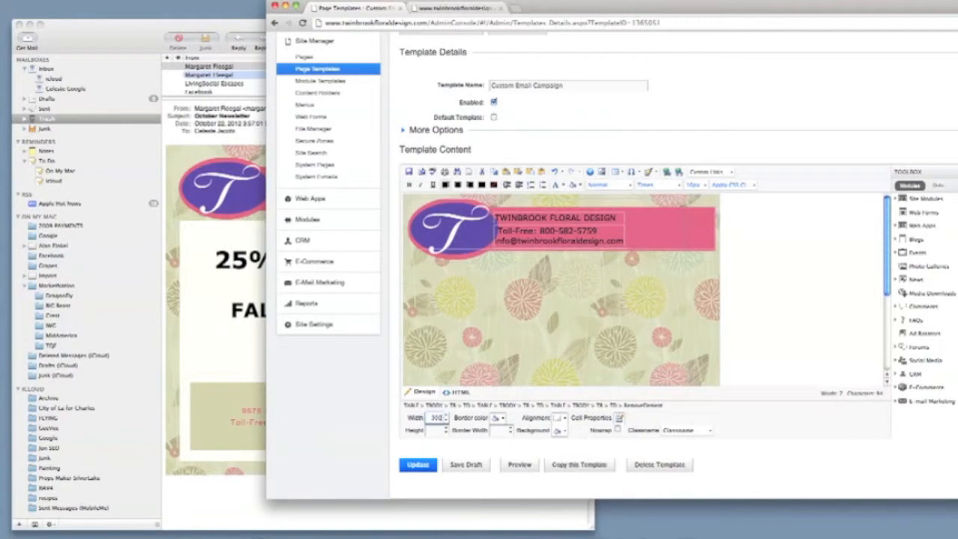
key("Return")
double_click(432, 418)
type("400")
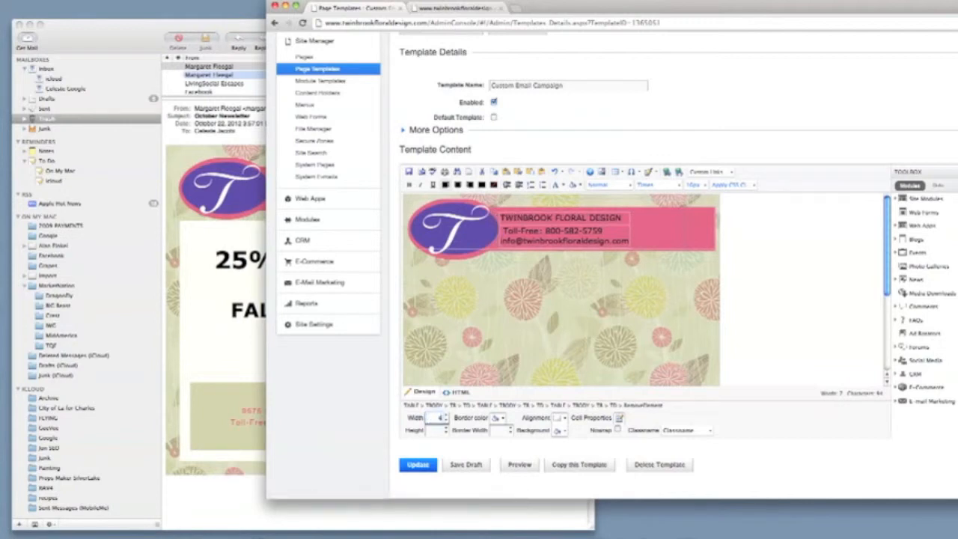
key("Return")
left_click(466, 465)
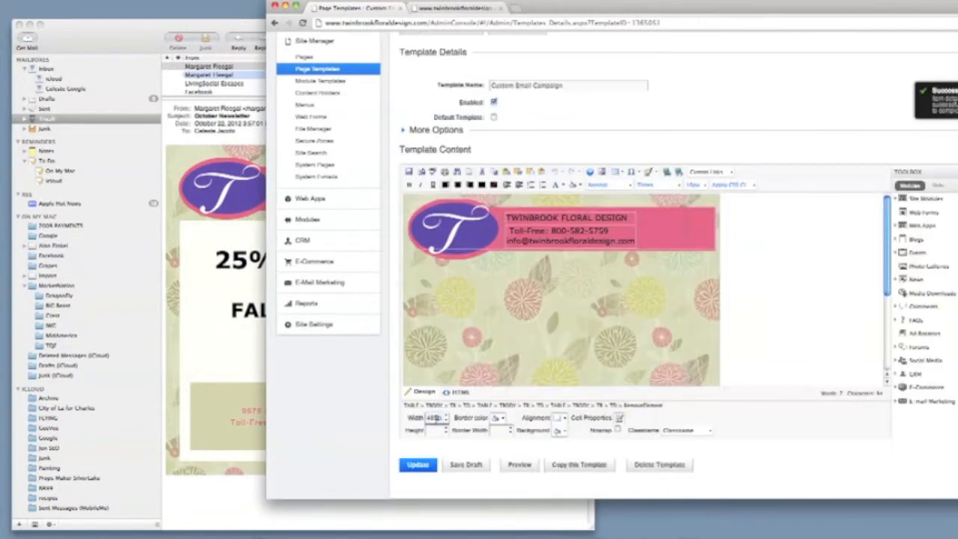
double_click(437, 418)
type("40")
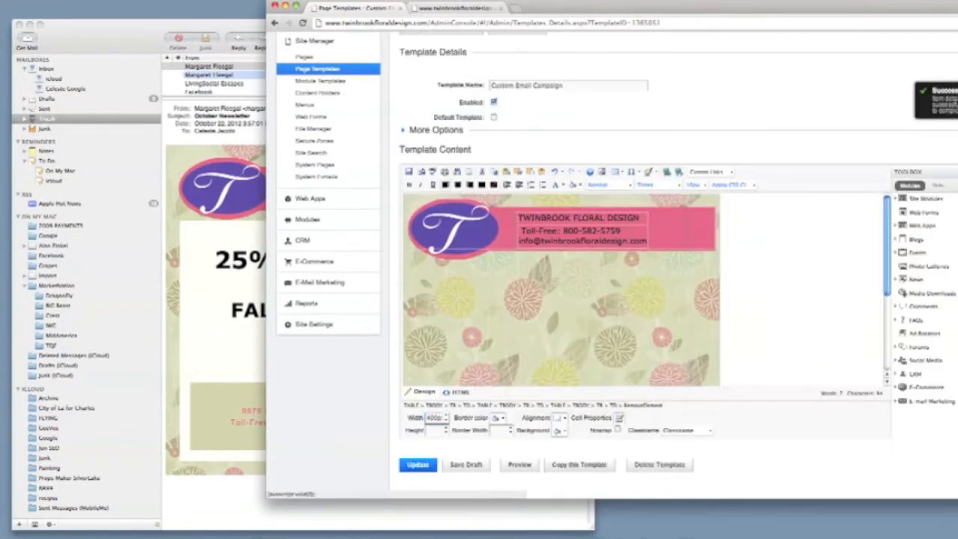
type("0px")
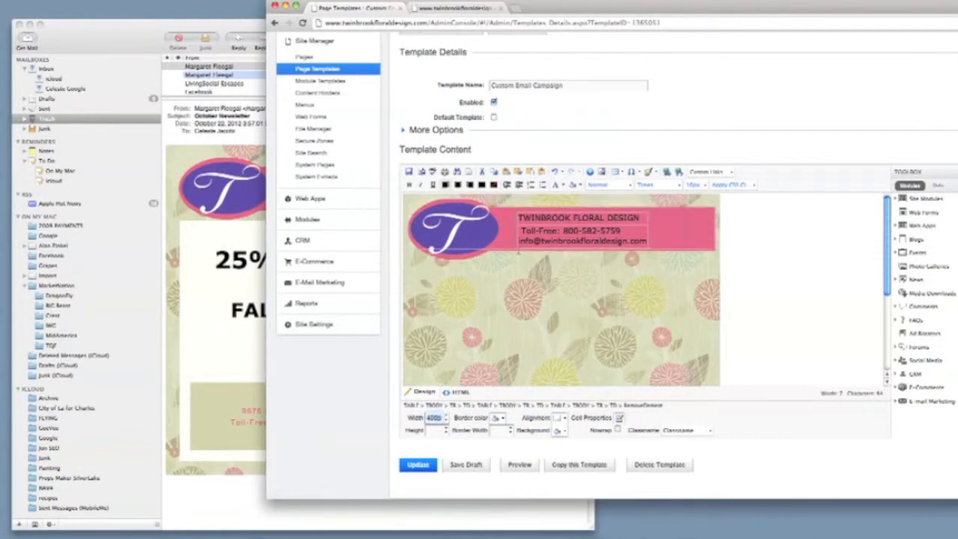
Undo the last change and review the alignment options beside the banner without changing them
left_click(491, 196)
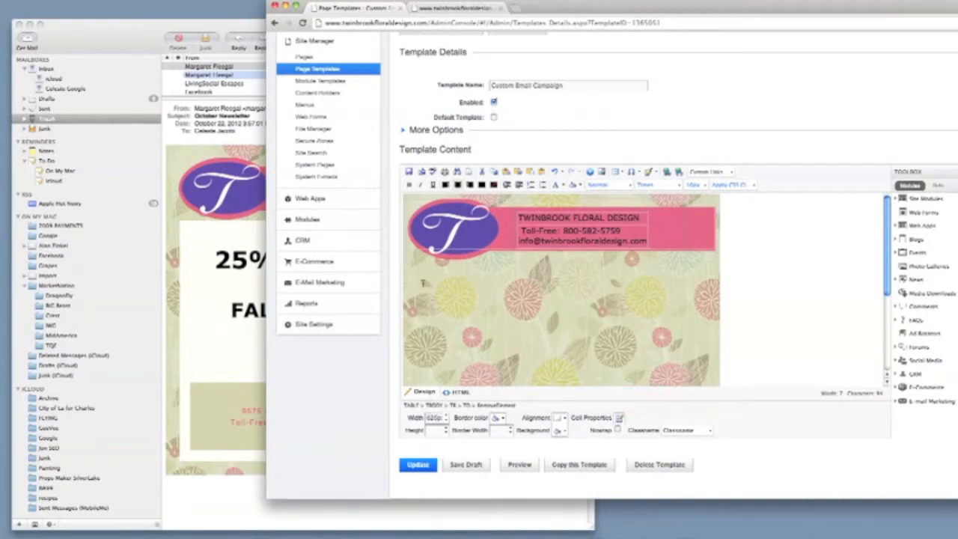
key("super+z")
left_click(417, 316)
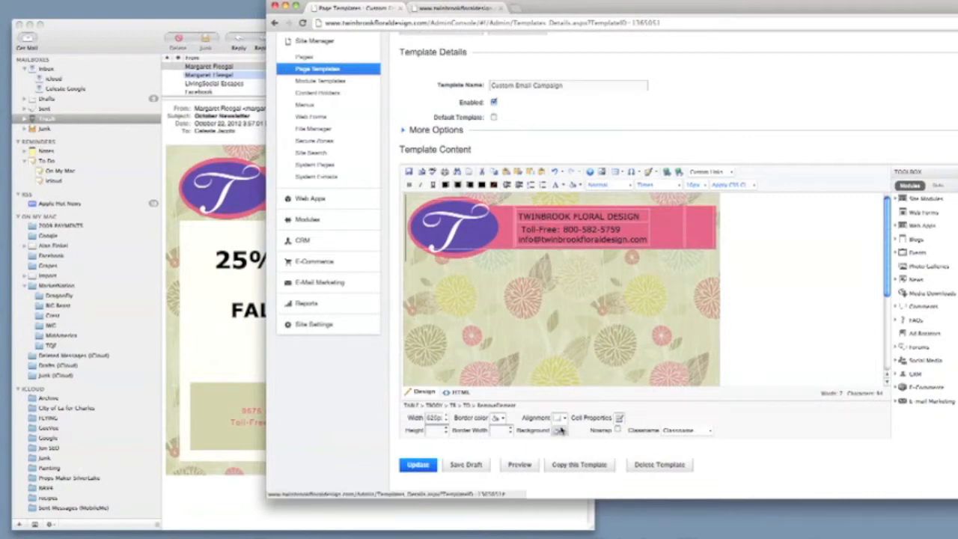
left_click(566, 419)
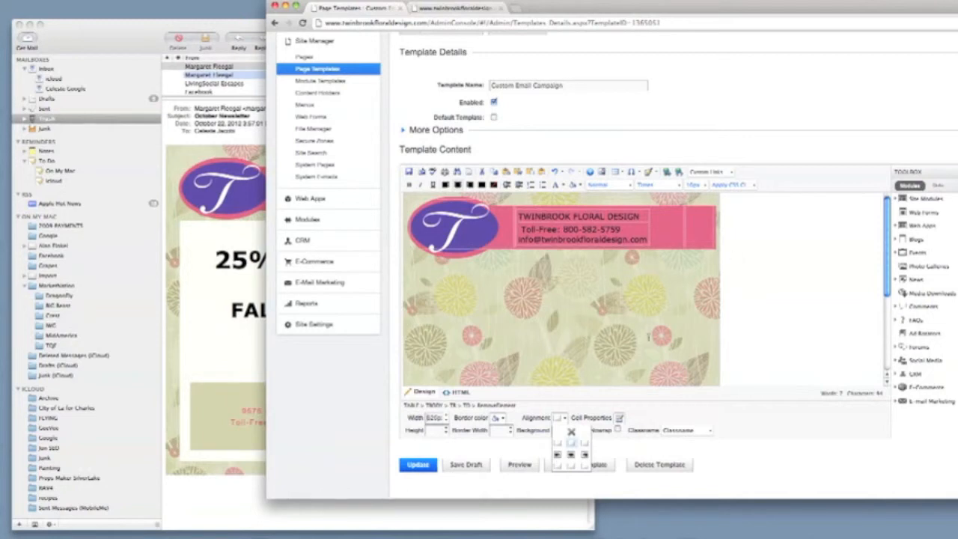
left_click(557, 446)
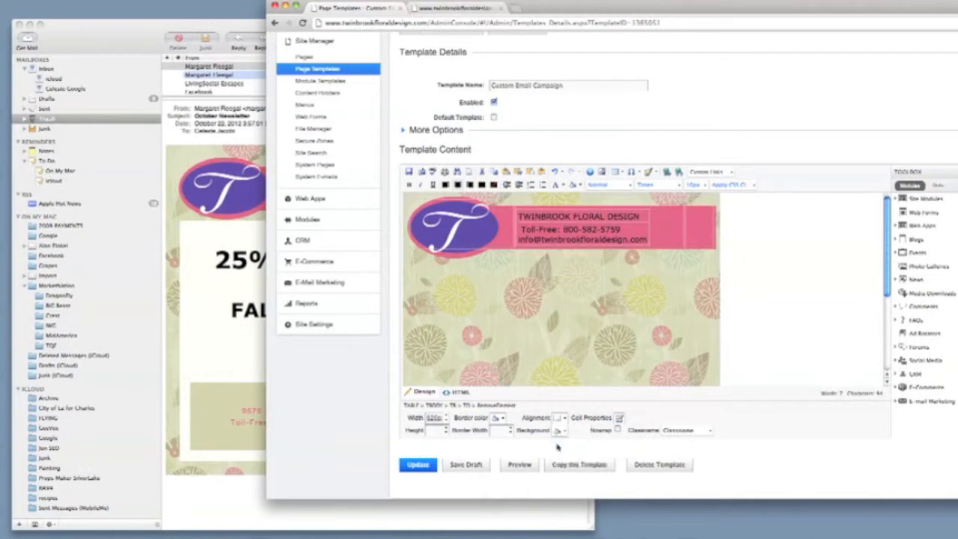
Align the banner table to the top left, check its cells, and save the draft
left_click(405, 254)
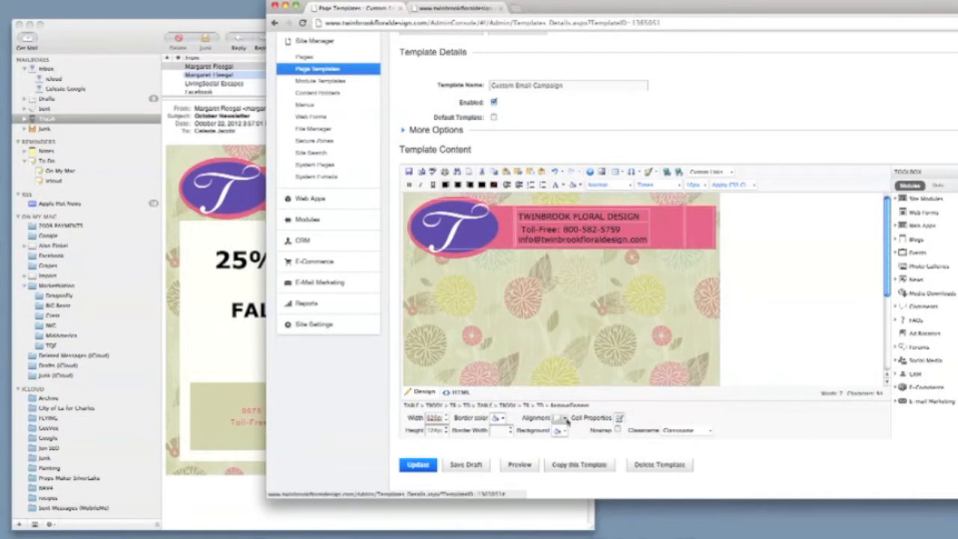
left_click(565, 419)
left_click(558, 443)
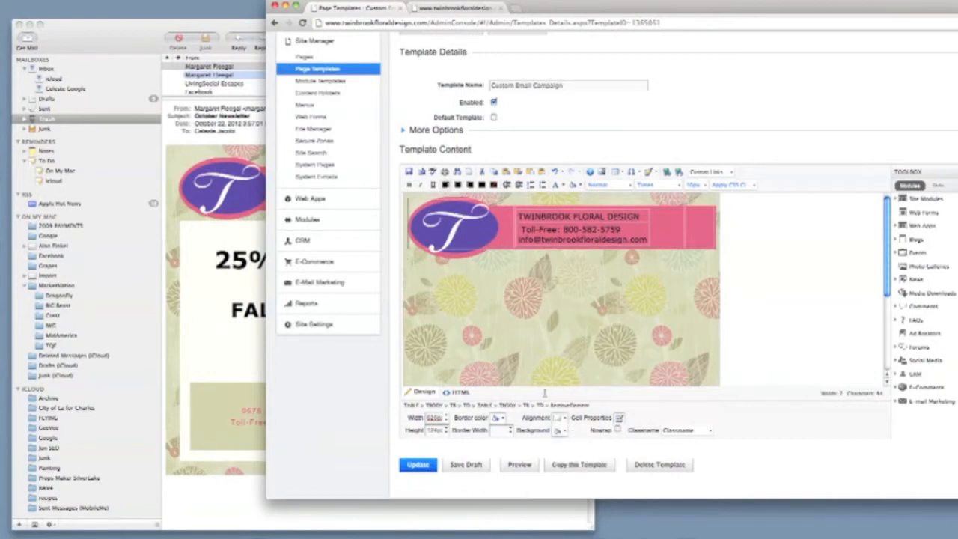
left_click(534, 350)
left_click(413, 204)
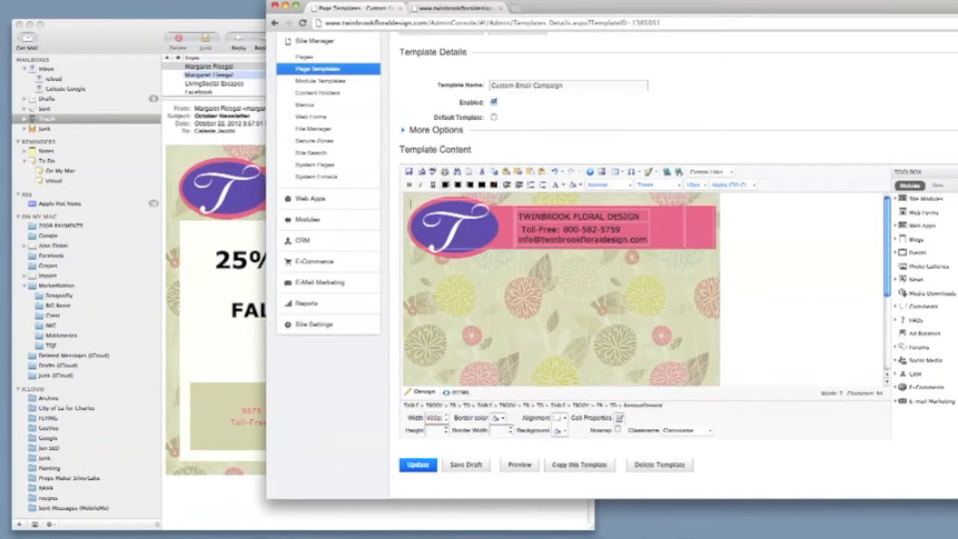
key("Left")
key("Left")
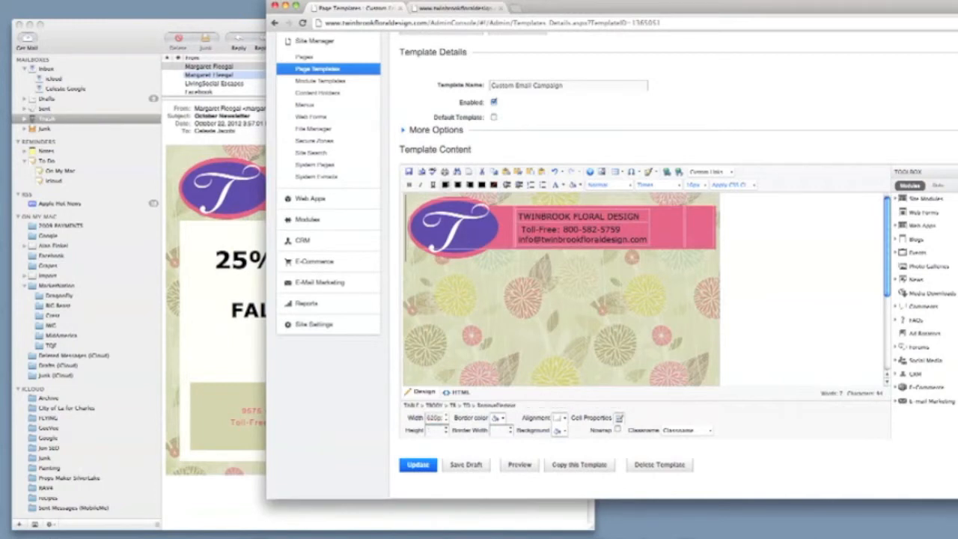
key("Right")
key("Right")
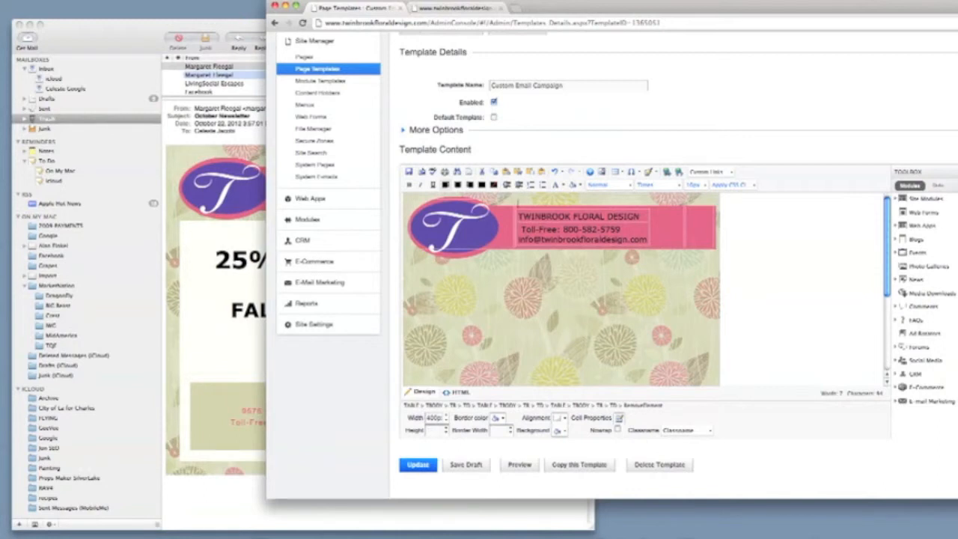
left_click(461, 465)
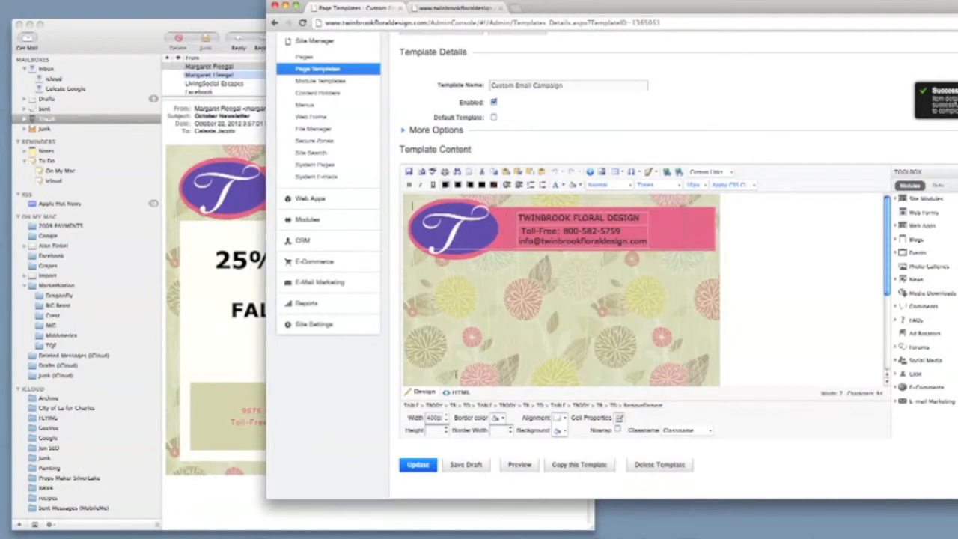
Set the header text cell's width to 300px
double_click(434, 418)
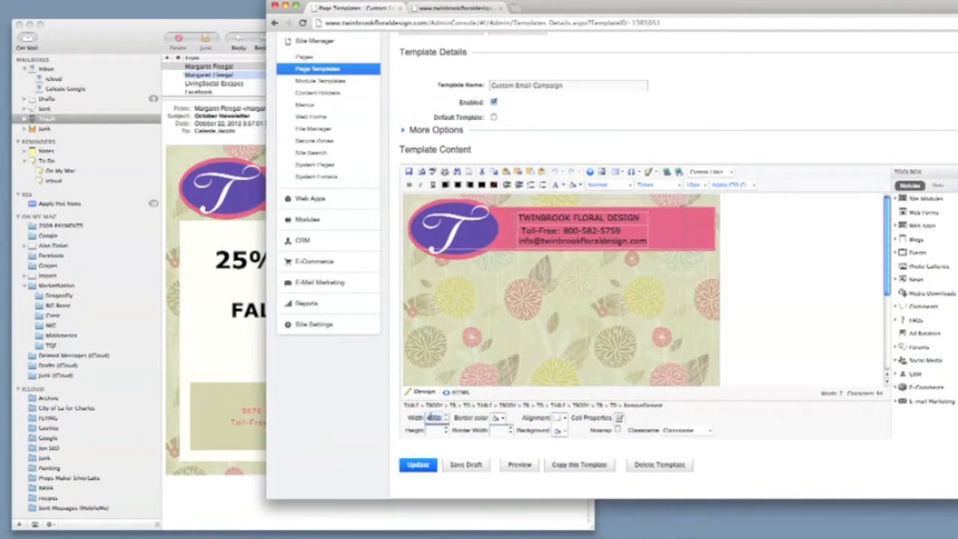
type("200px")
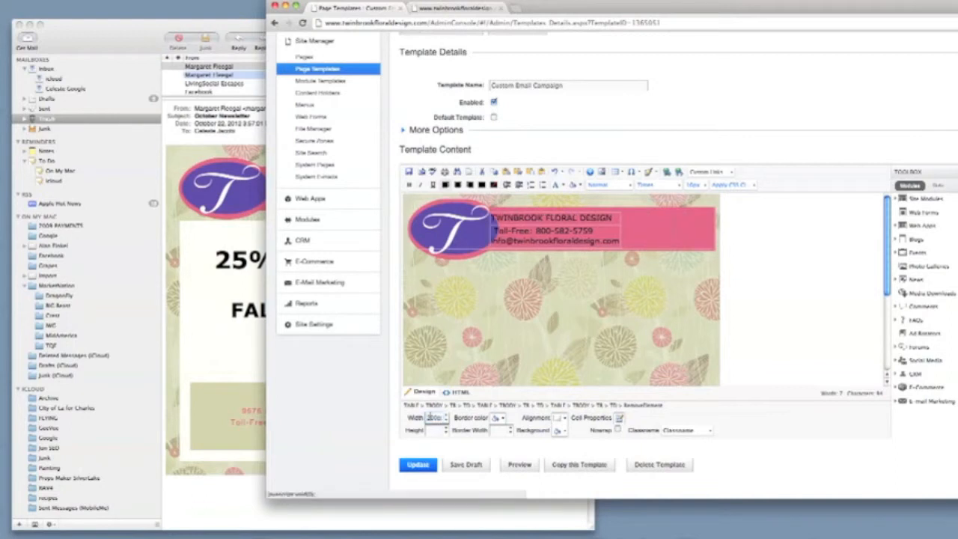
type("220px")
key("Return")
double_click(431, 418)
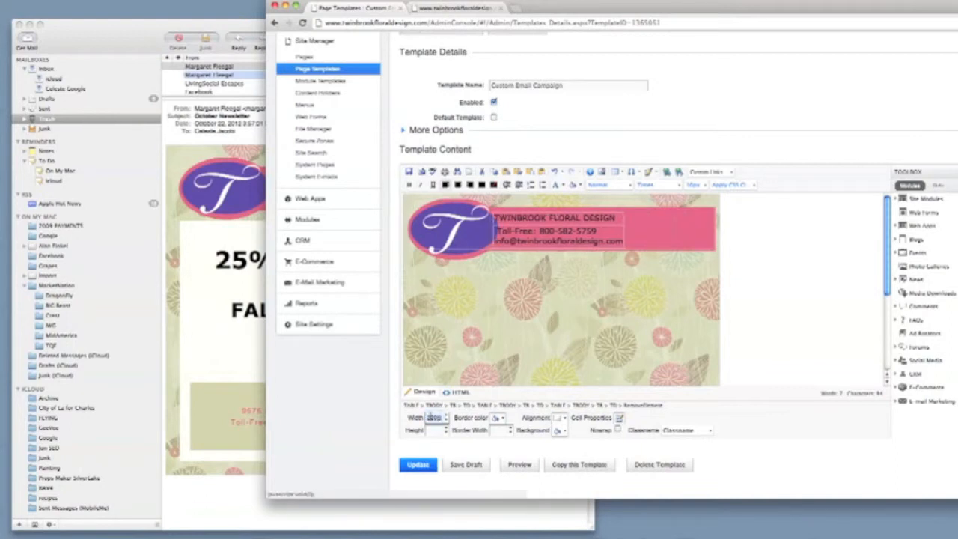
type("300px")
key("Return")
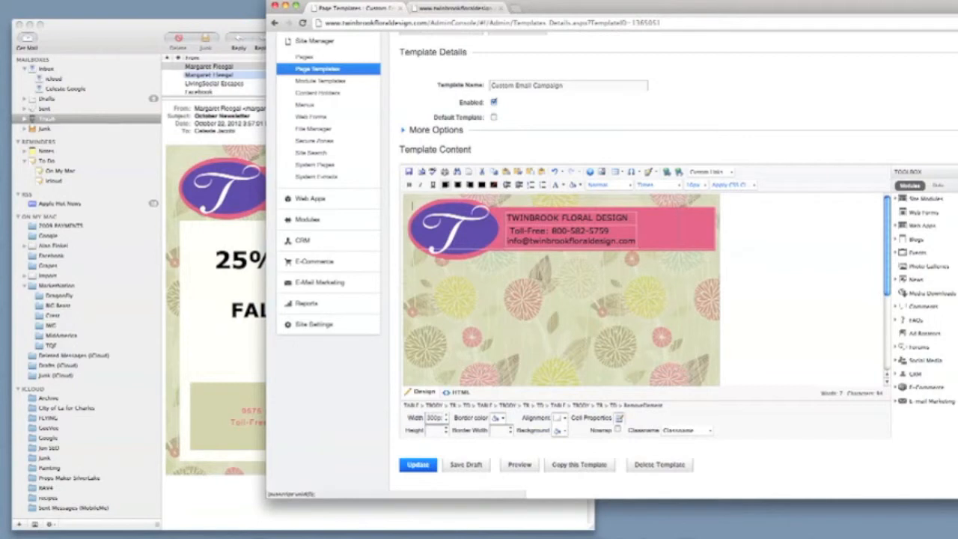
Save the draft, then change the other cell's 400px width to 100px
left_click(683, 222)
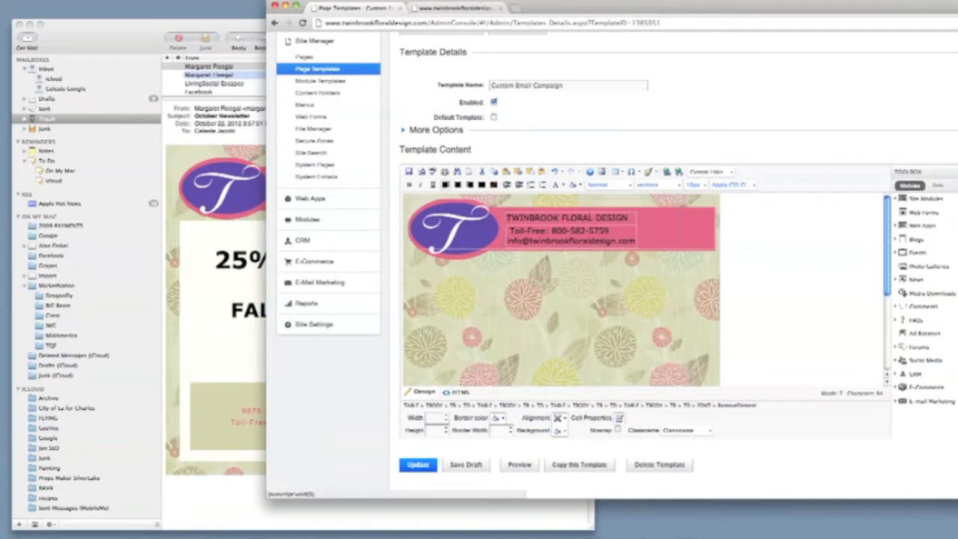
left_click(458, 465)
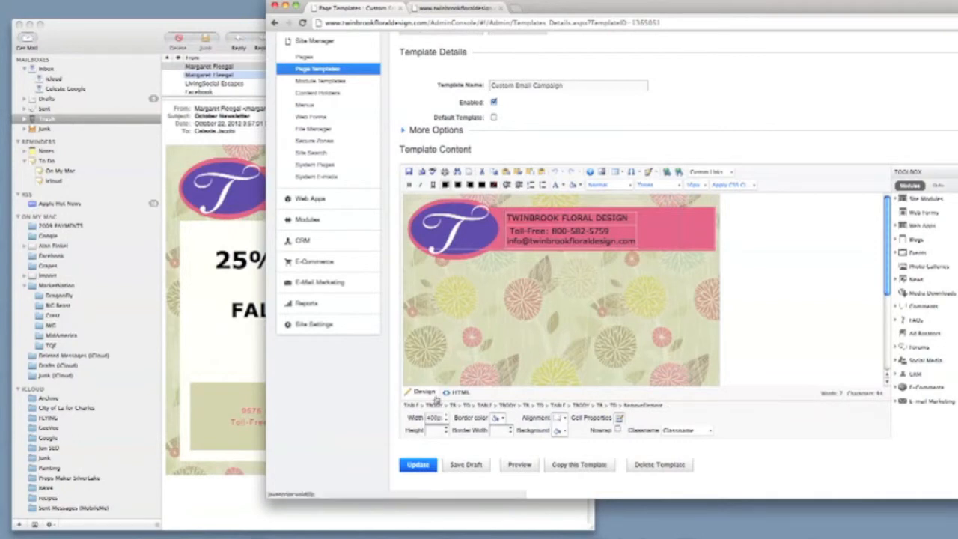
double_click(434, 417)
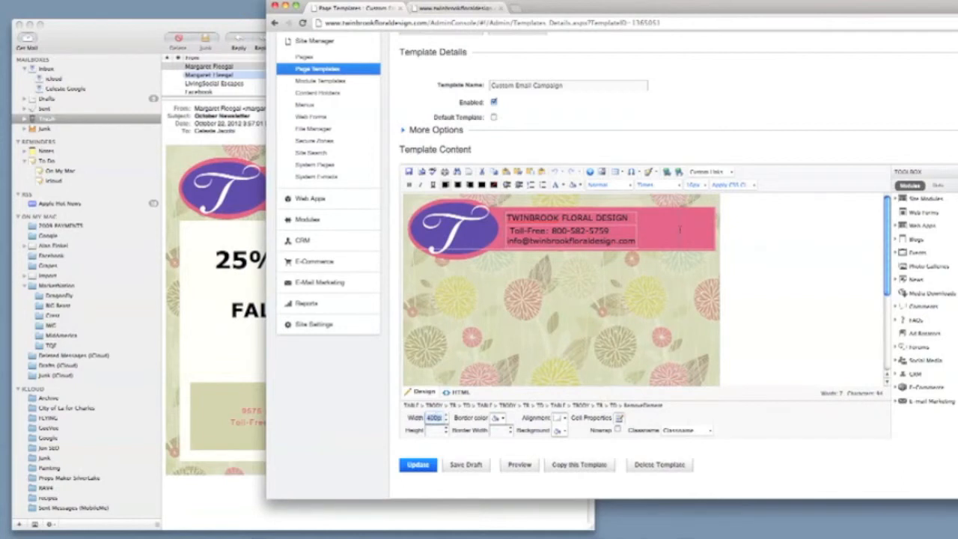
type("100px")
left_click(519, 464)
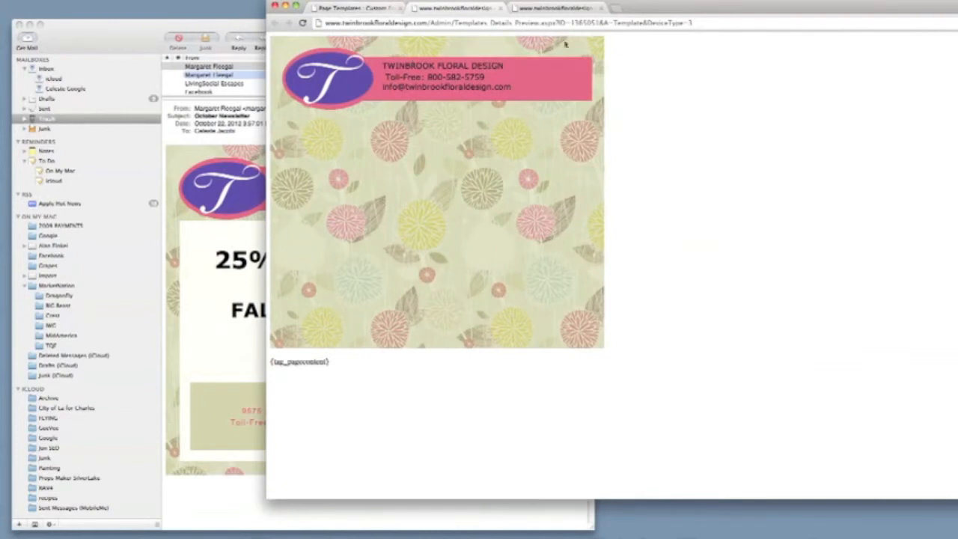
left_click(500, 7)
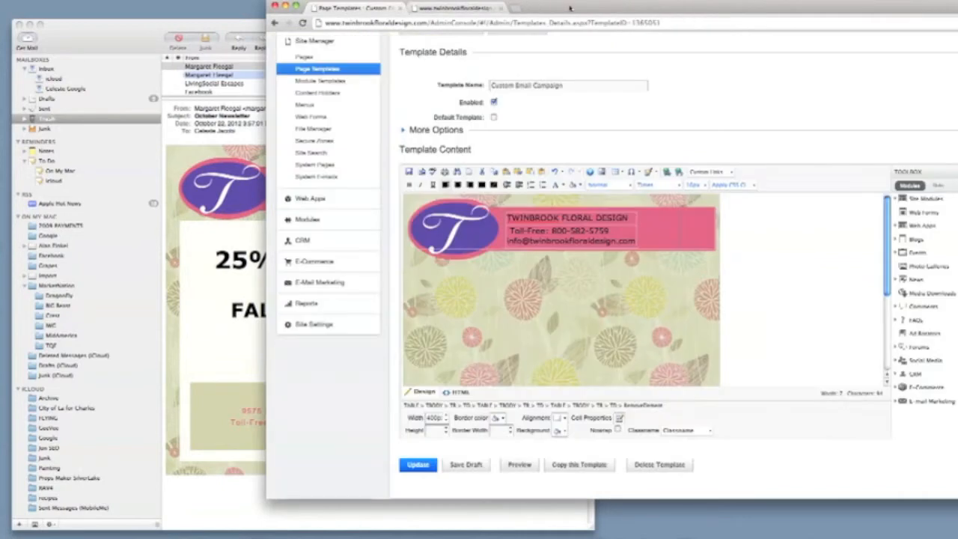
left_click(476, 10)
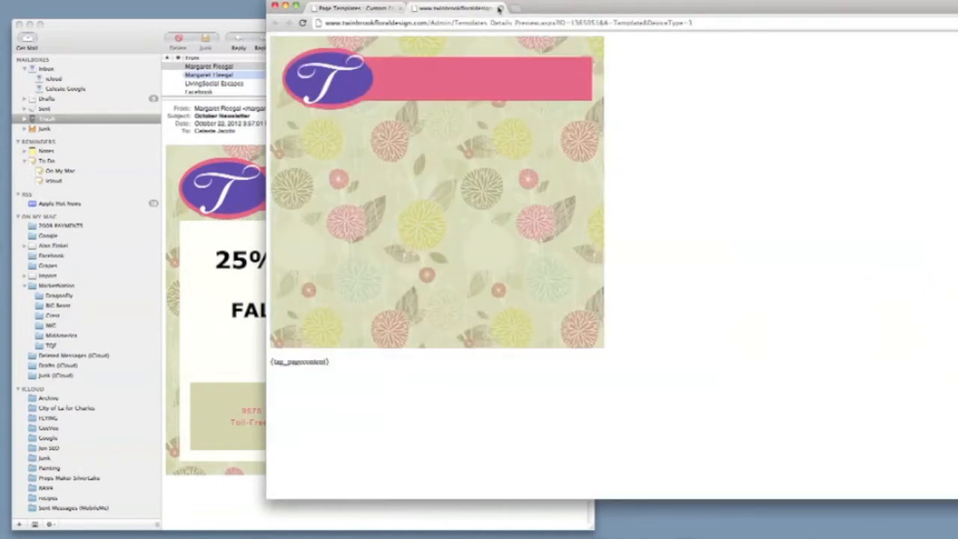
left_click(501, 7)
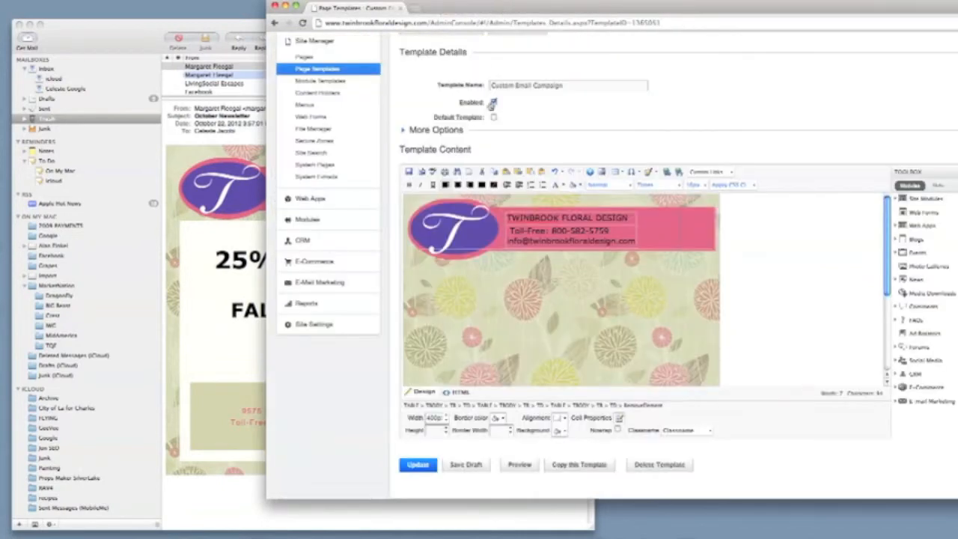
Delete the leading space before the Toll-Free line, save the draft, and compare with the original email
left_click(522, 240)
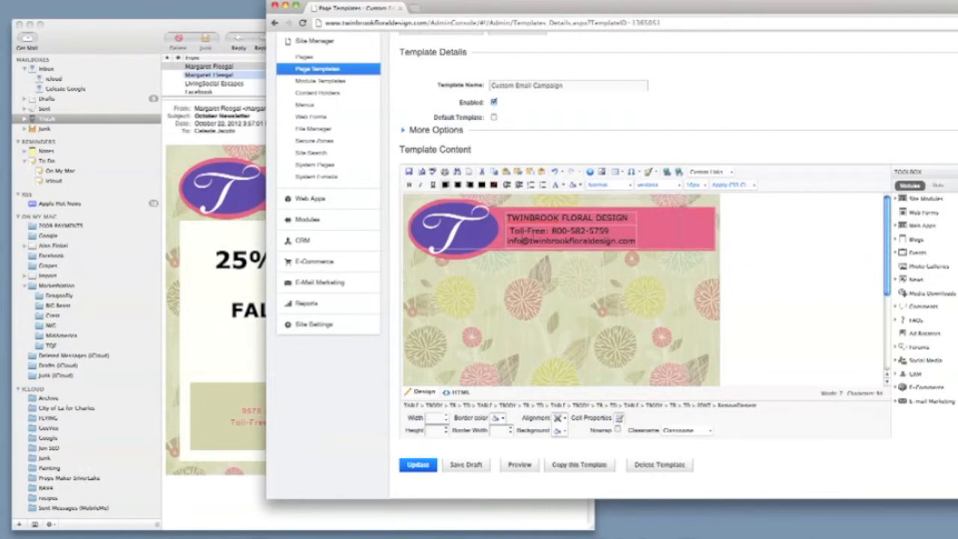
left_click_drag(509, 232, 619, 246)
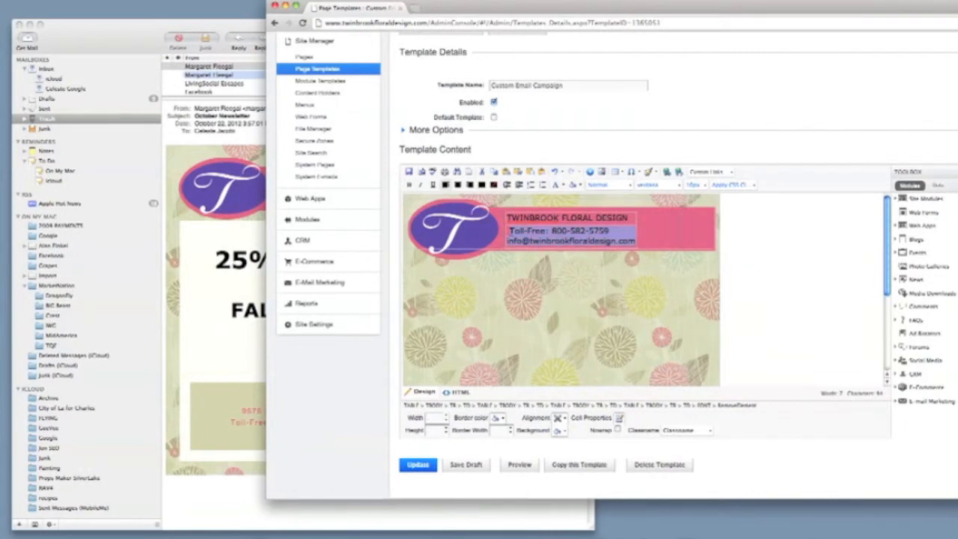
left_click(510, 232)
key("BackSpace")
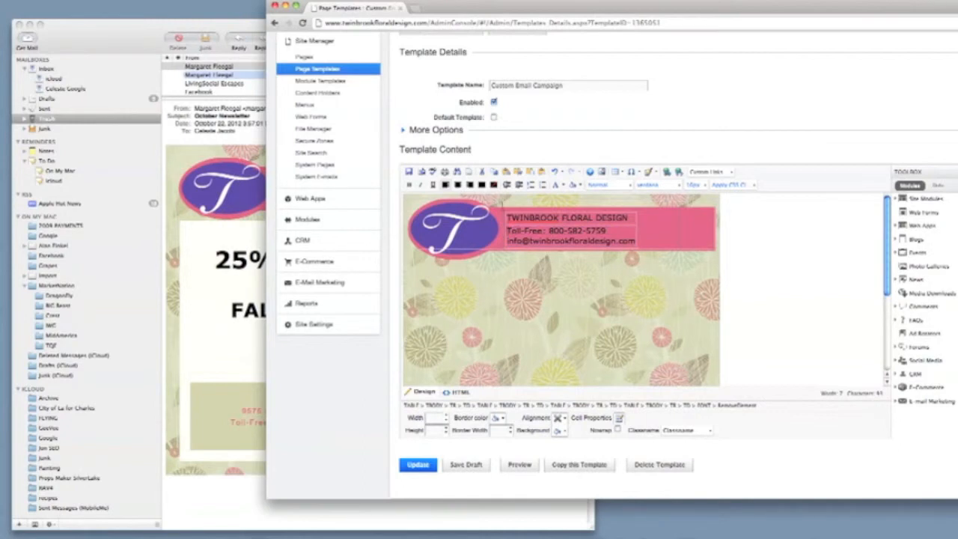
left_click(469, 464)
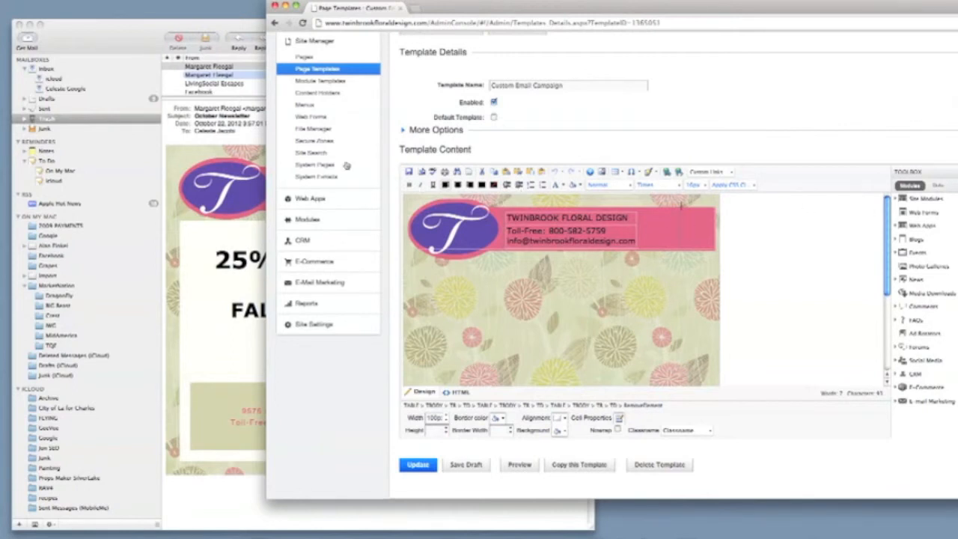
left_click(237, 170)
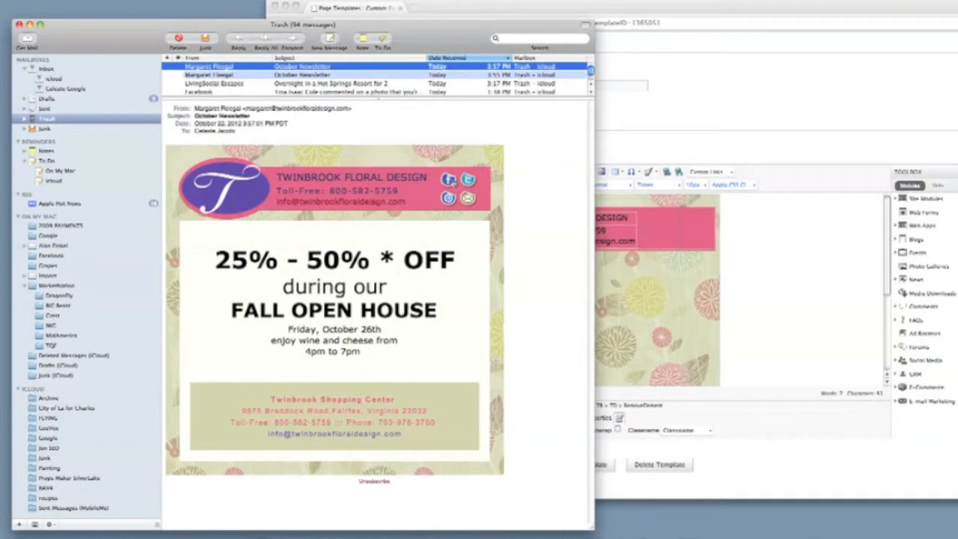
left_click(683, 221)
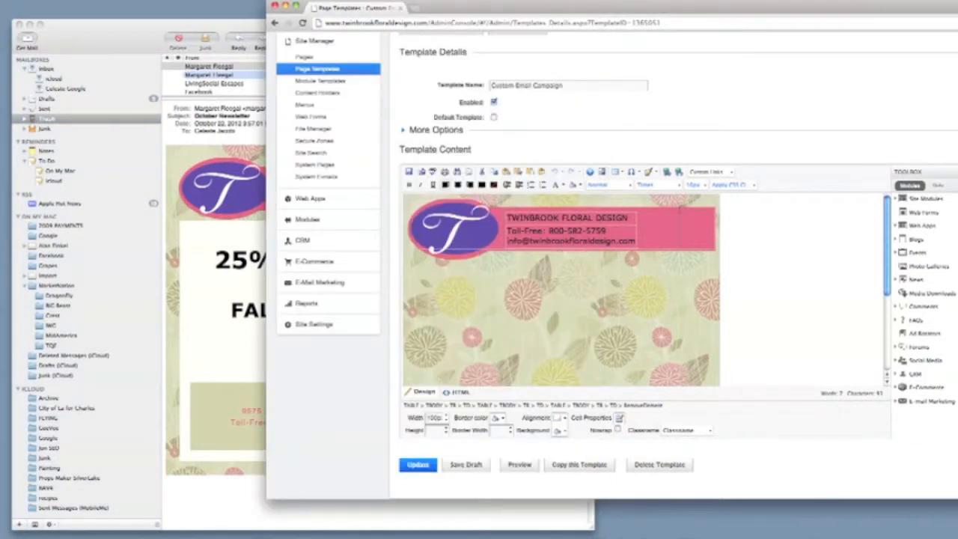
Insert a small table into the pink header's right cell
left_click(616, 174)
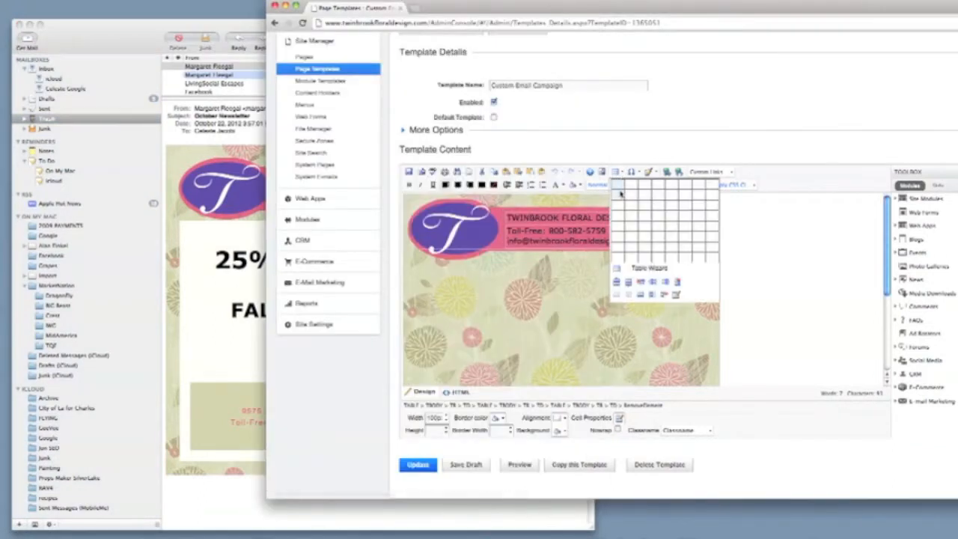
left_click(635, 199)
left_click(683, 219)
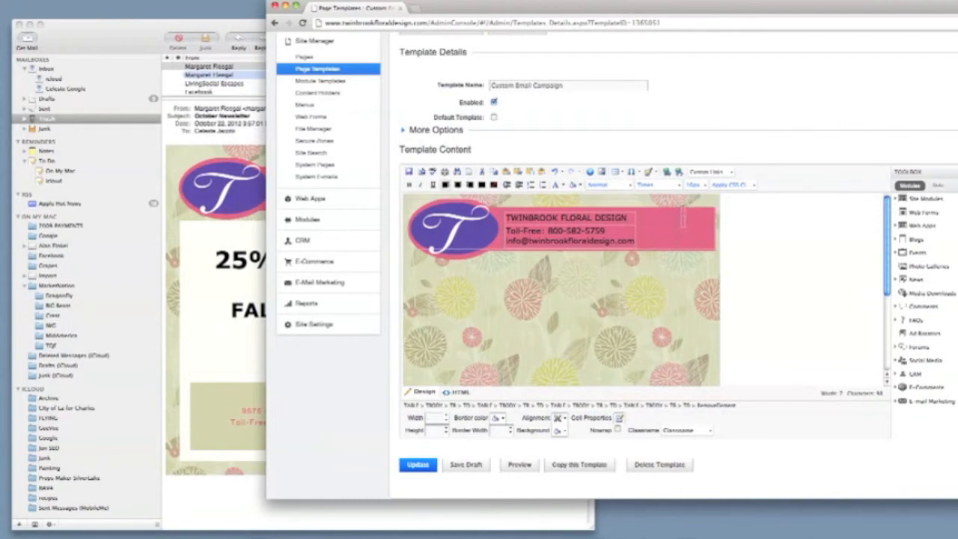
Nest a second small table in the header's right cell and save the draft
left_click(612, 175)
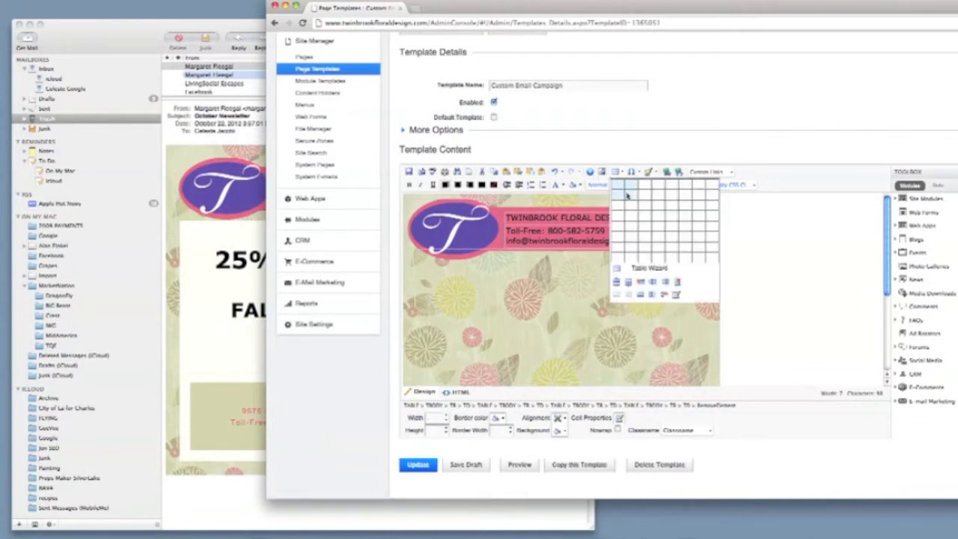
left_click(627, 194)
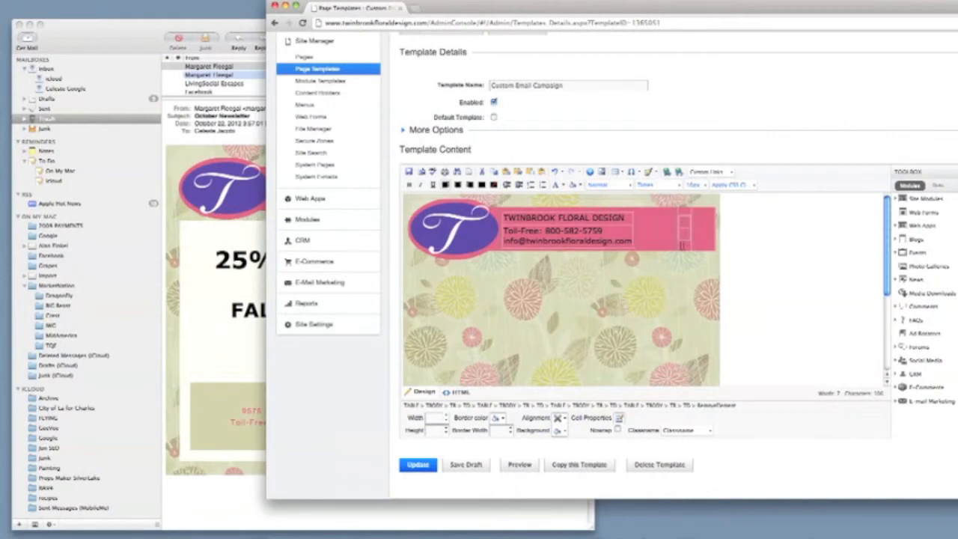
left_click(684, 234)
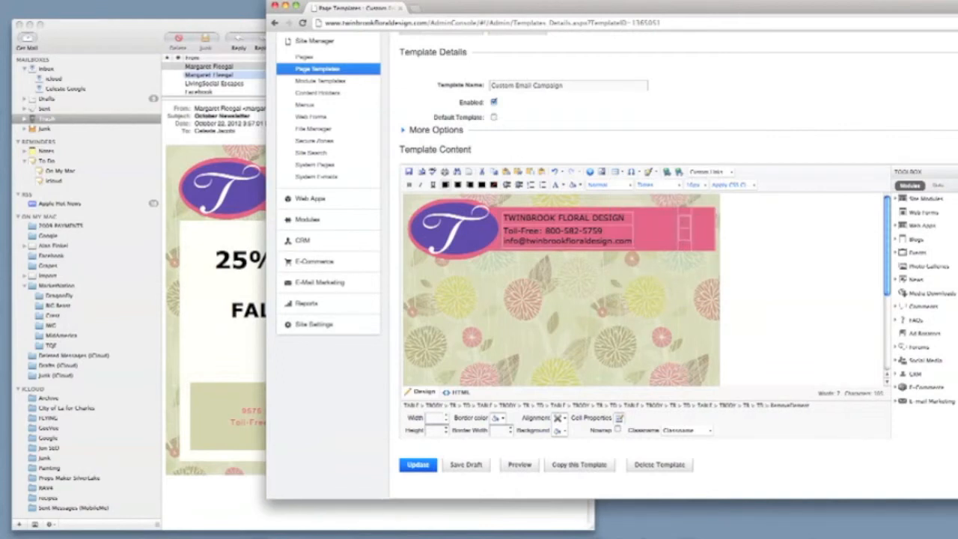
left_click(460, 467)
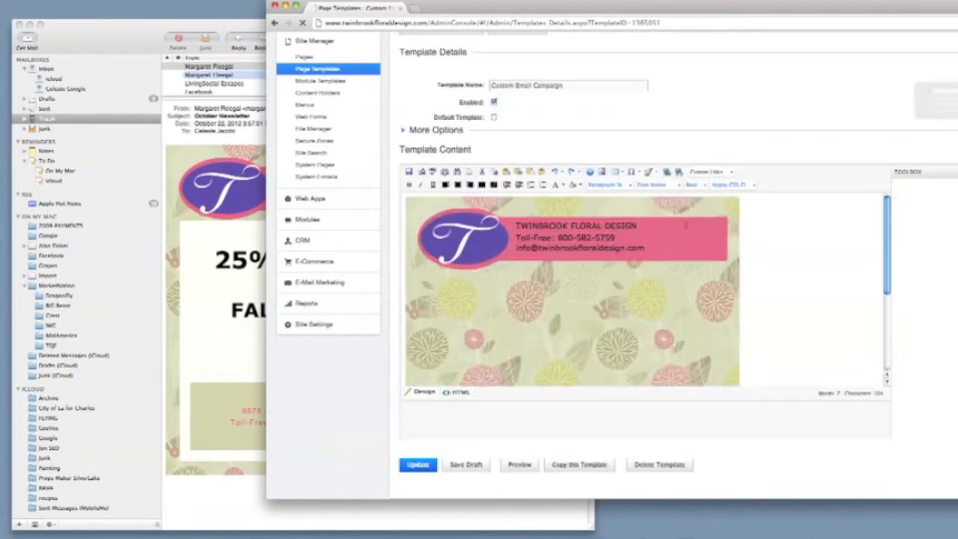
left_click(682, 222)
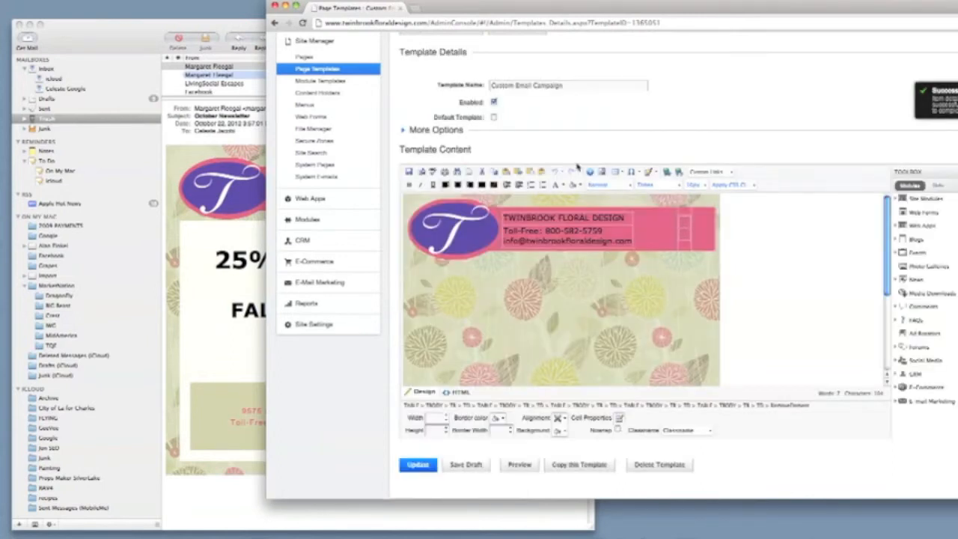
Insert the Facebook icon fb.png into the header table at 30px width
left_click(601, 173)
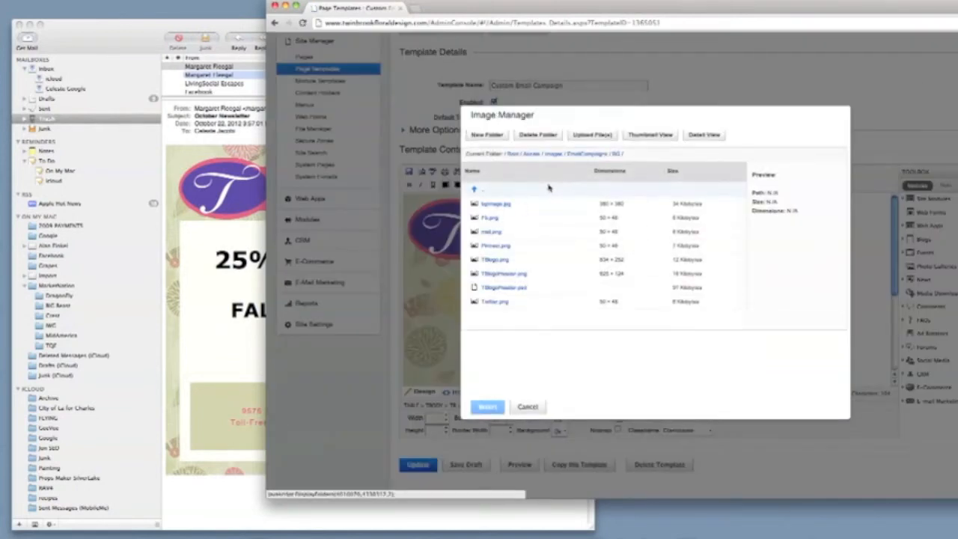
left_click(501, 219)
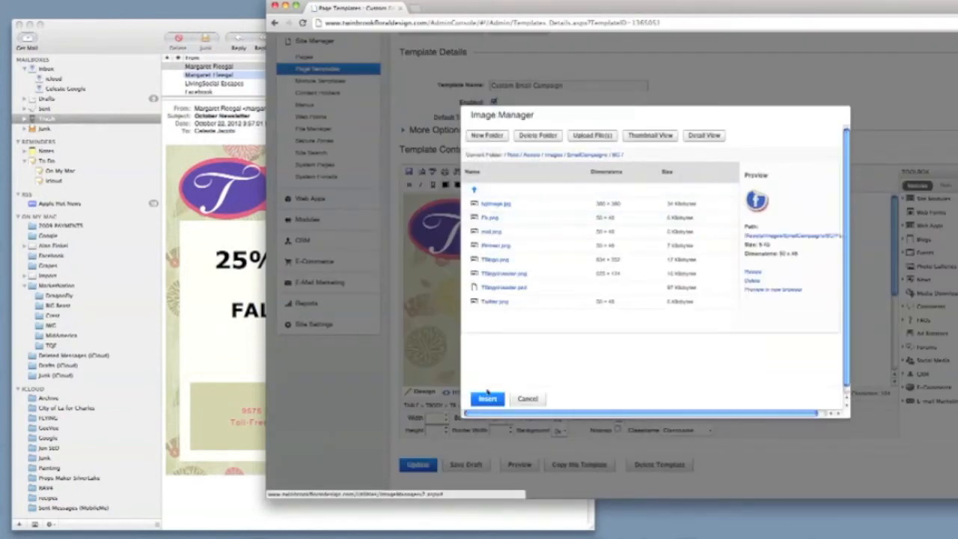
left_click(487, 406)
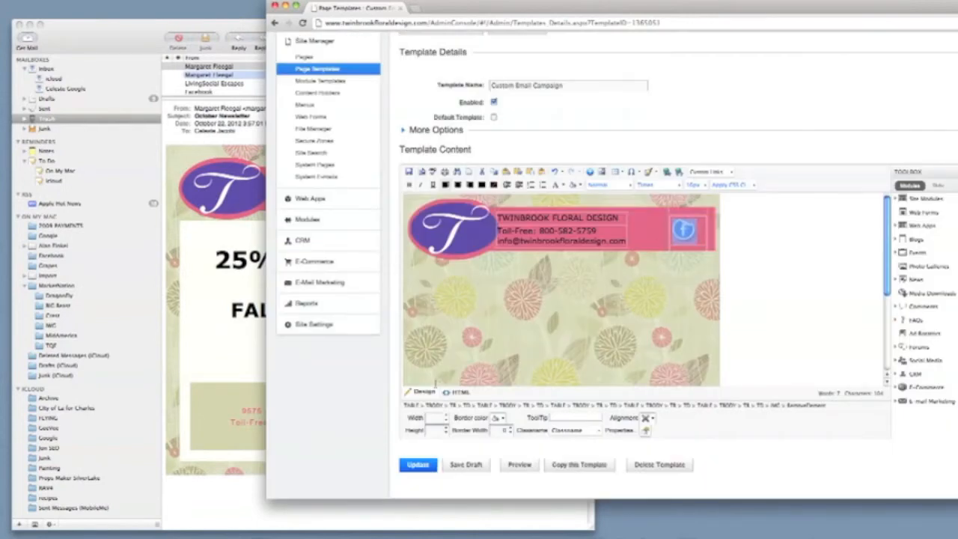
type("30")
key("Tab")
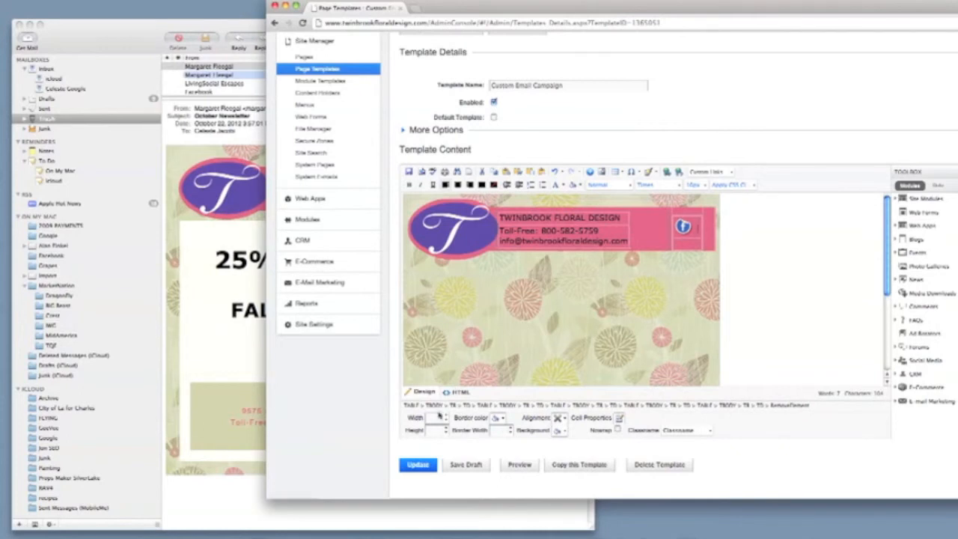
Add the Twitter.png icon beside Facebook and set its width to 20
left_click(601, 171)
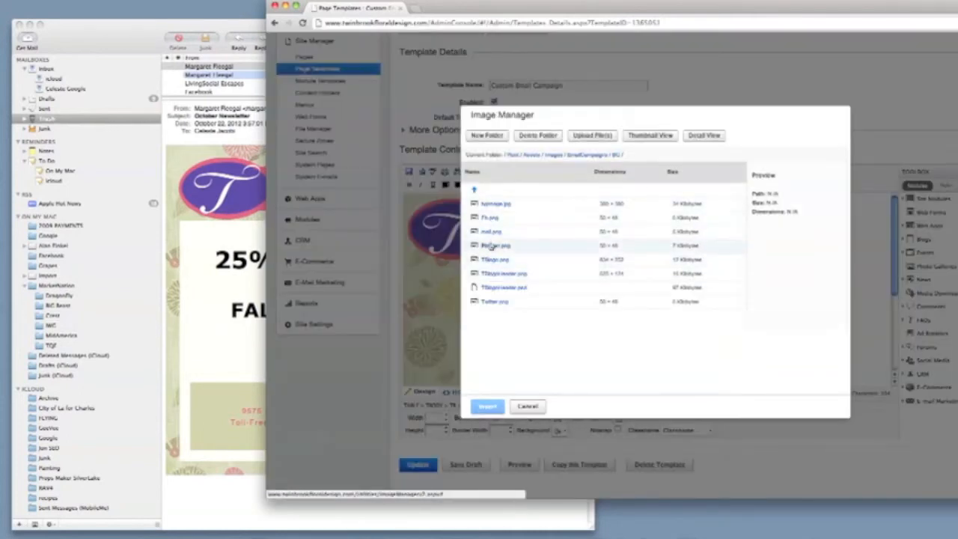
left_click(488, 302)
left_click(487, 398)
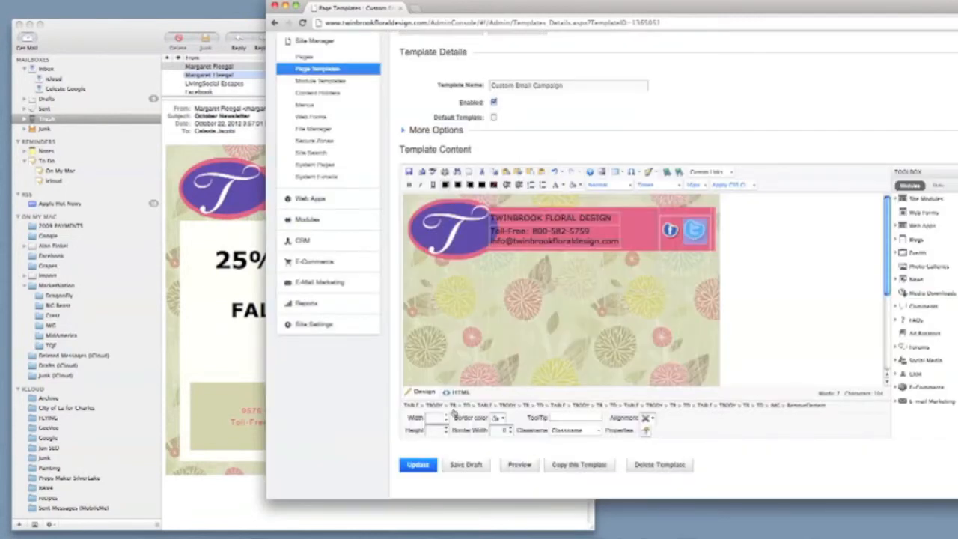
left_click(436, 418)
type("20")
key("BackSpace")
key("BackSpace")
left_click(513, 350)
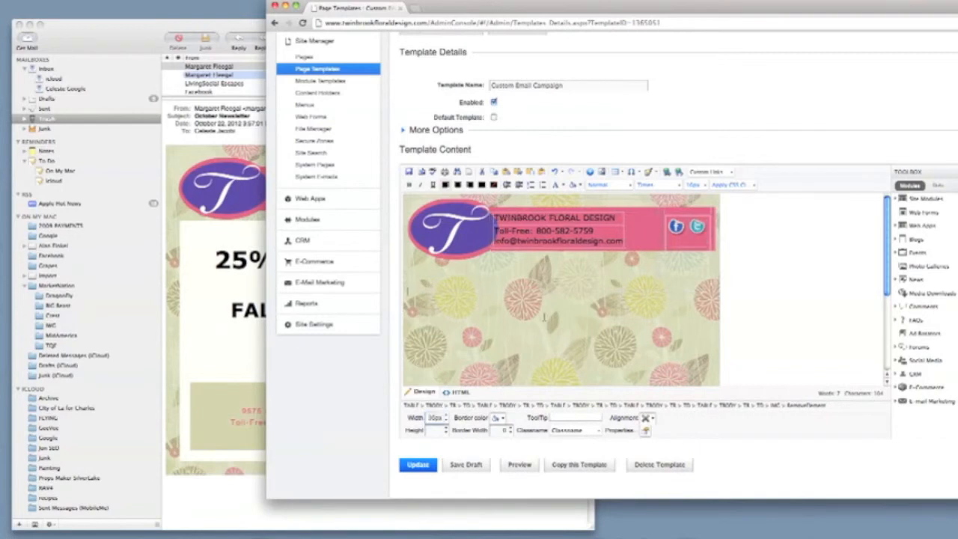
left_click(690, 249)
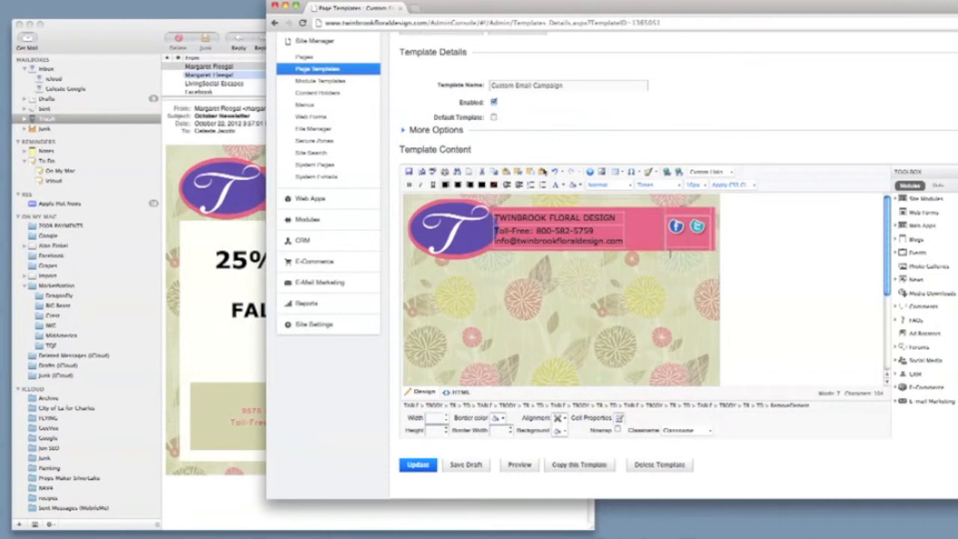
Insert the round blue icon below the Facebook and Twitter icons
left_click(602, 171)
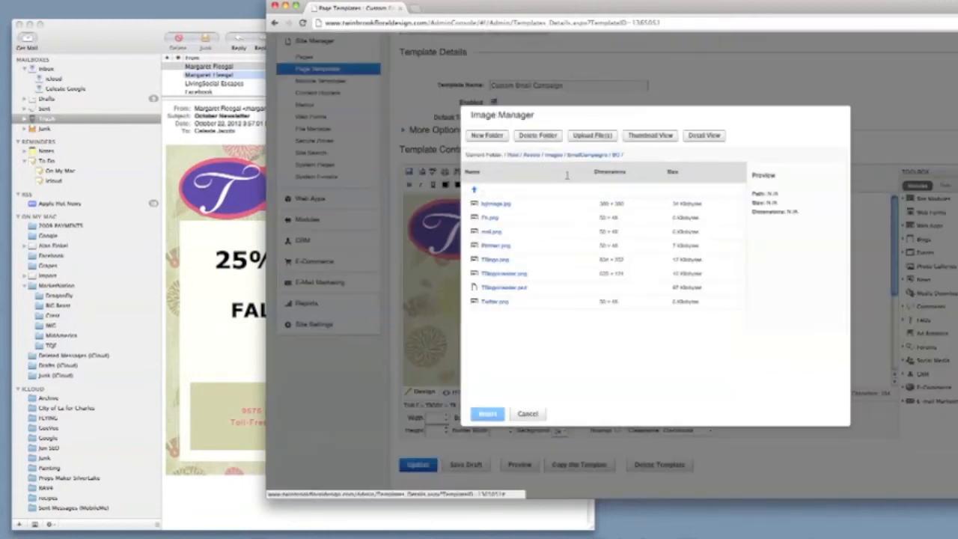
left_click(498, 274)
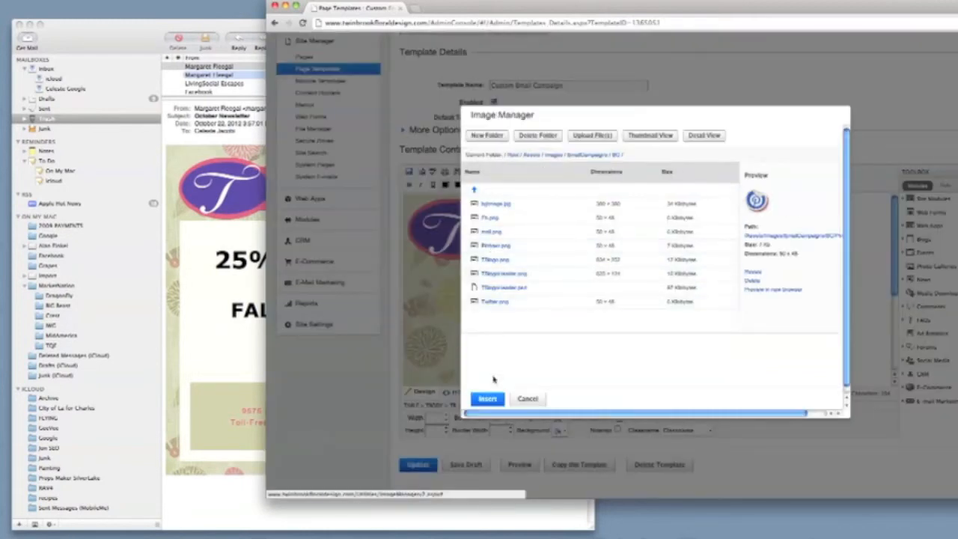
left_click(487, 406)
left_click(673, 269)
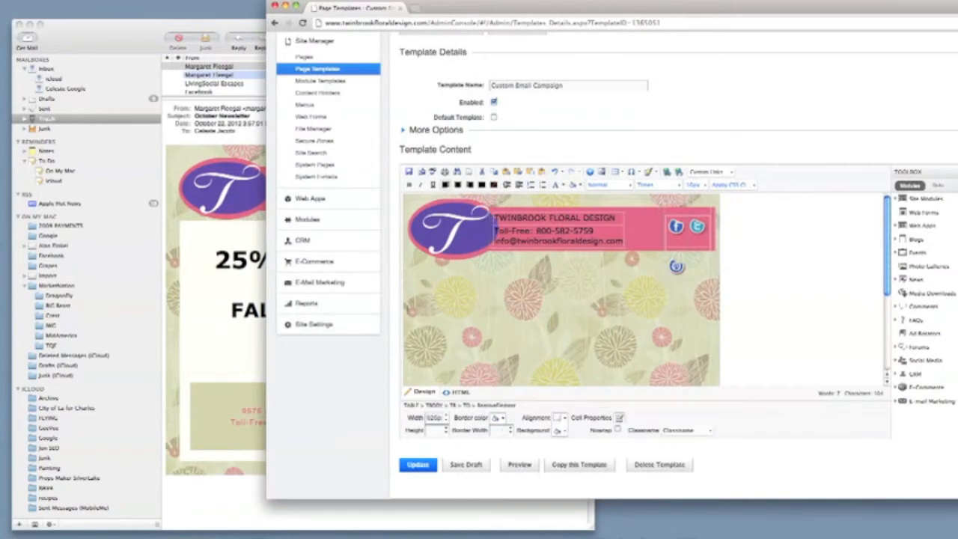
left_click(692, 262)
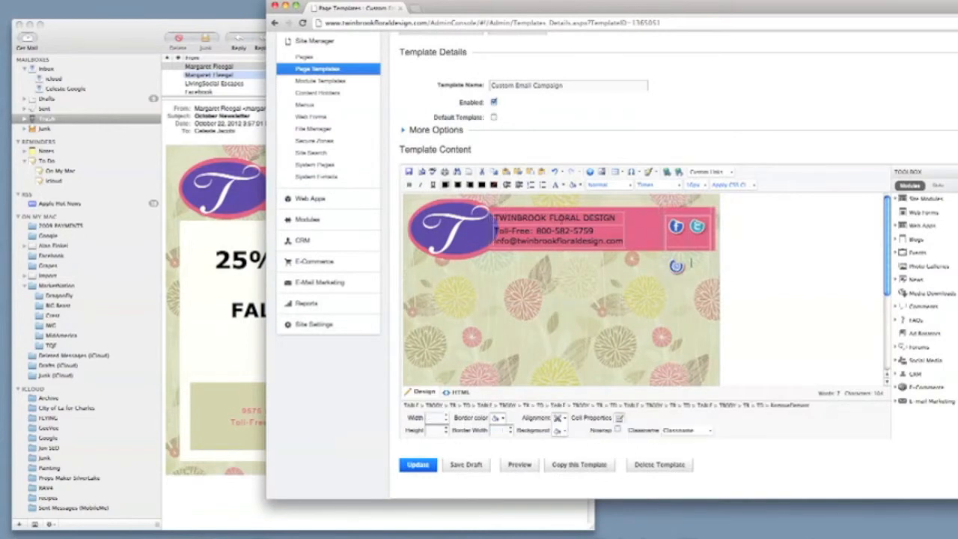
Add the mail.png envelope icon next to the round icon at 30px width
left_click(603, 172)
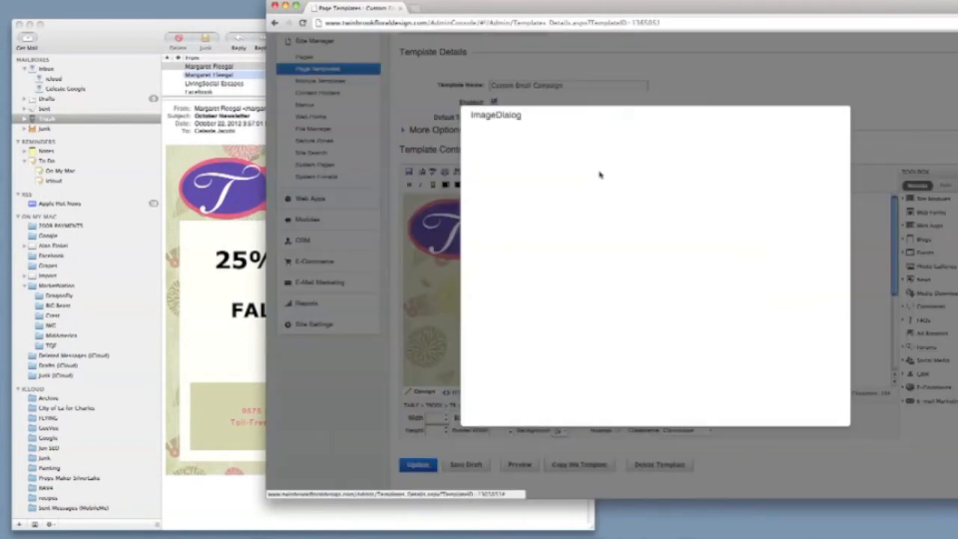
left_click(490, 232)
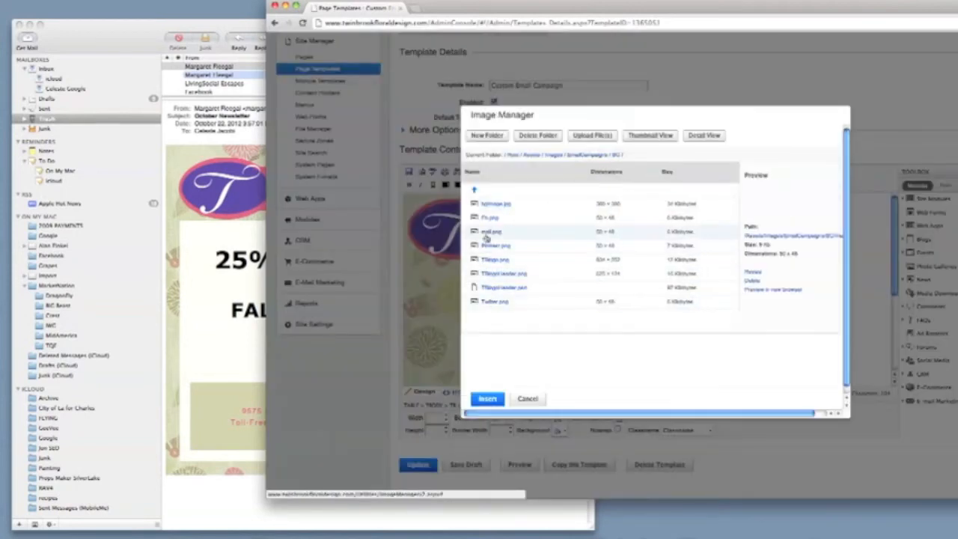
left_click(487, 399)
left_click(695, 269)
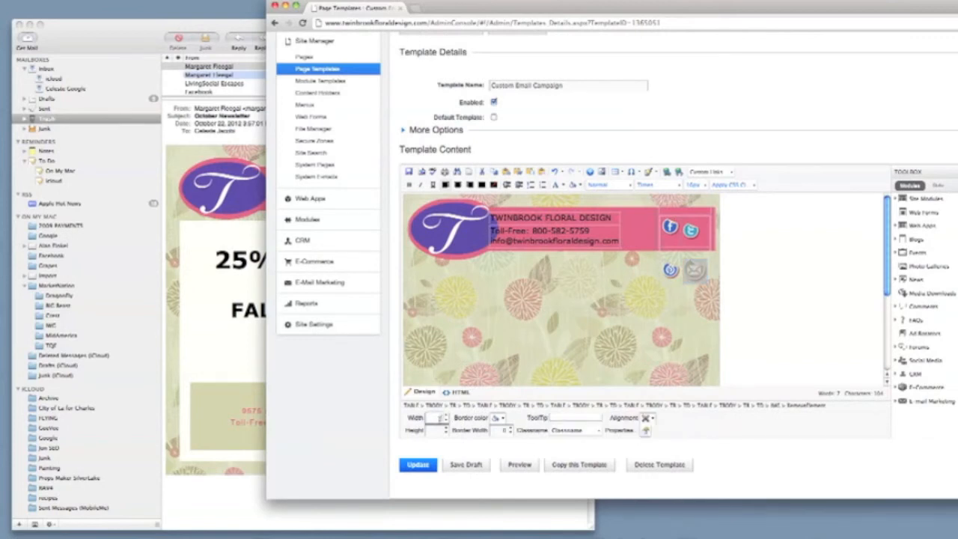
key("Return")
Delete the extra line breaks so the four icons form a tight two-by-two group
left_click(698, 227)
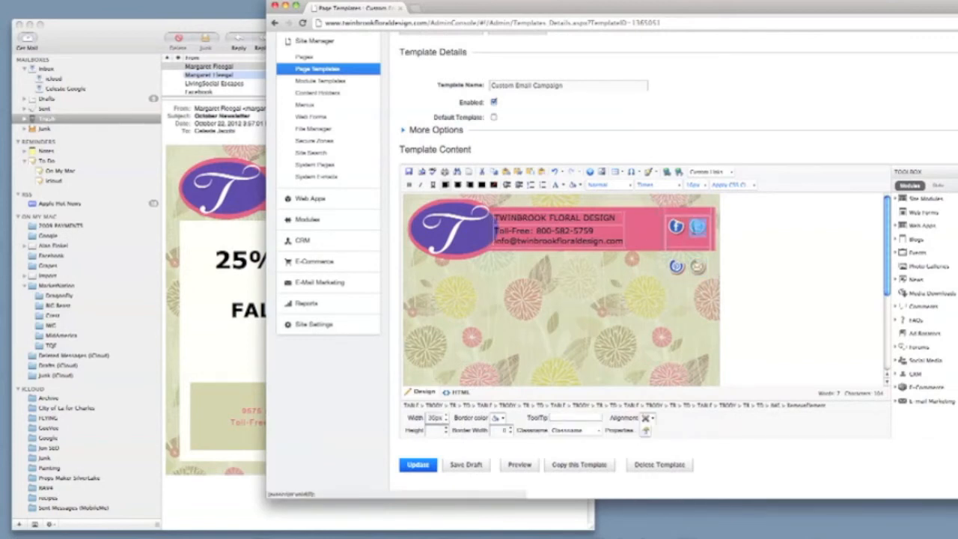
left_click(677, 228)
left_click(677, 239)
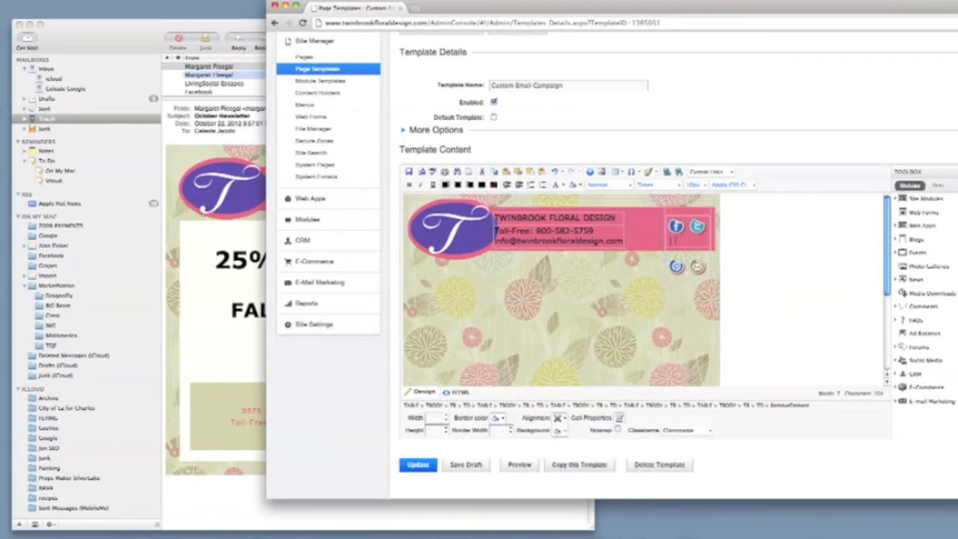
key("BackSpace")
left_click(676, 236)
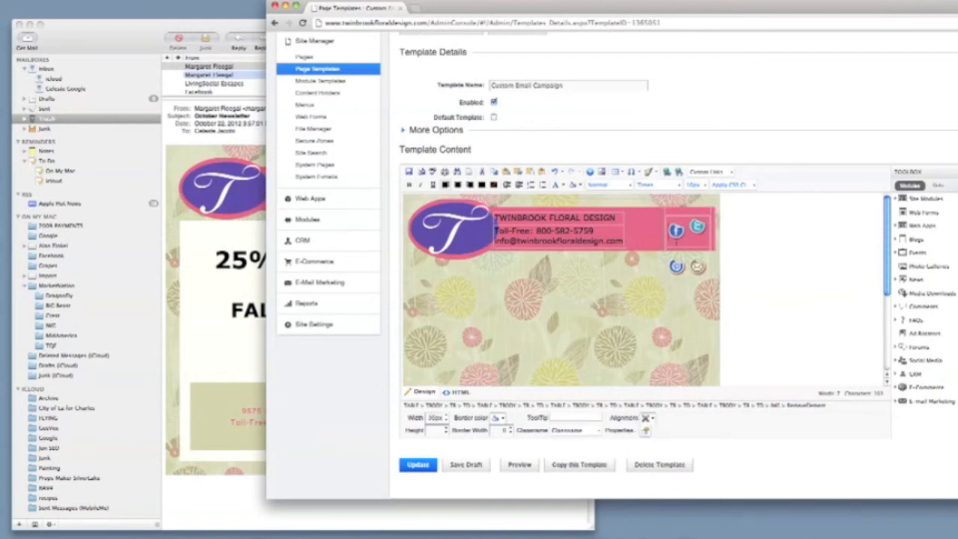
left_click(676, 238)
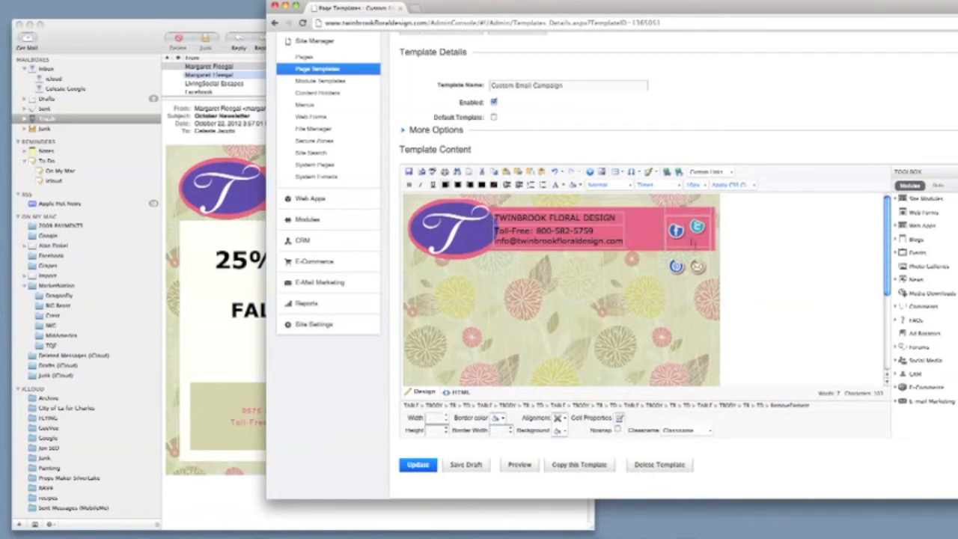
key("BackSpace")
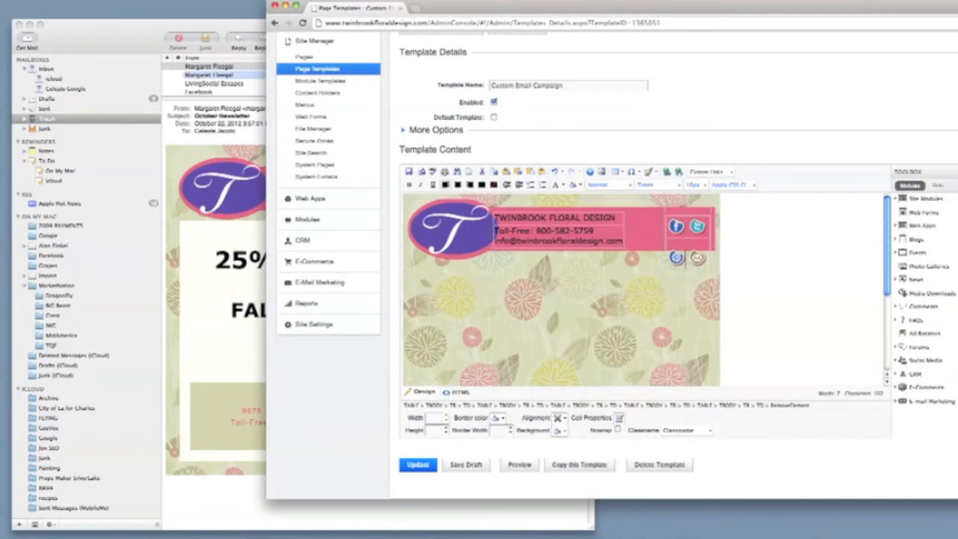
left_click(676, 254)
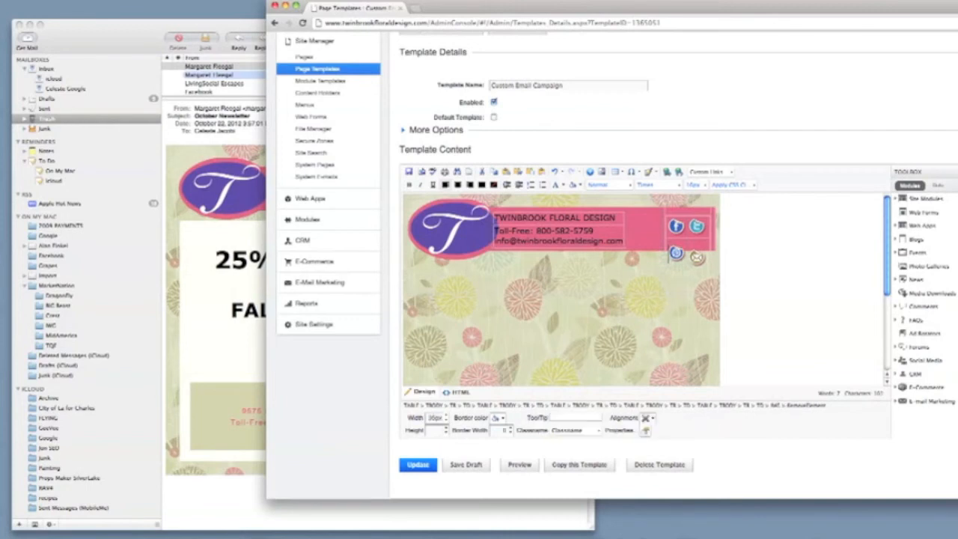
left_click(686, 256)
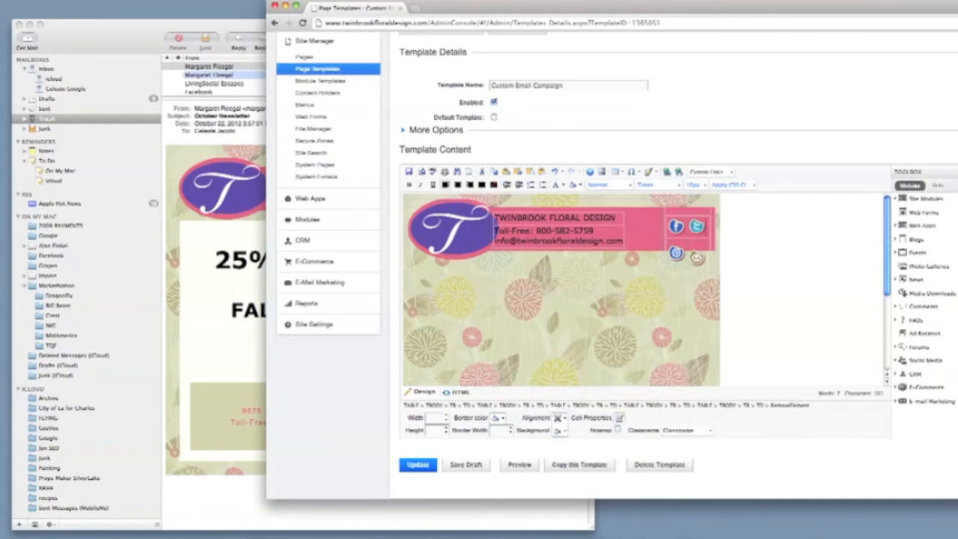
left_click(695, 257)
key("Left")
key("BackSpace")
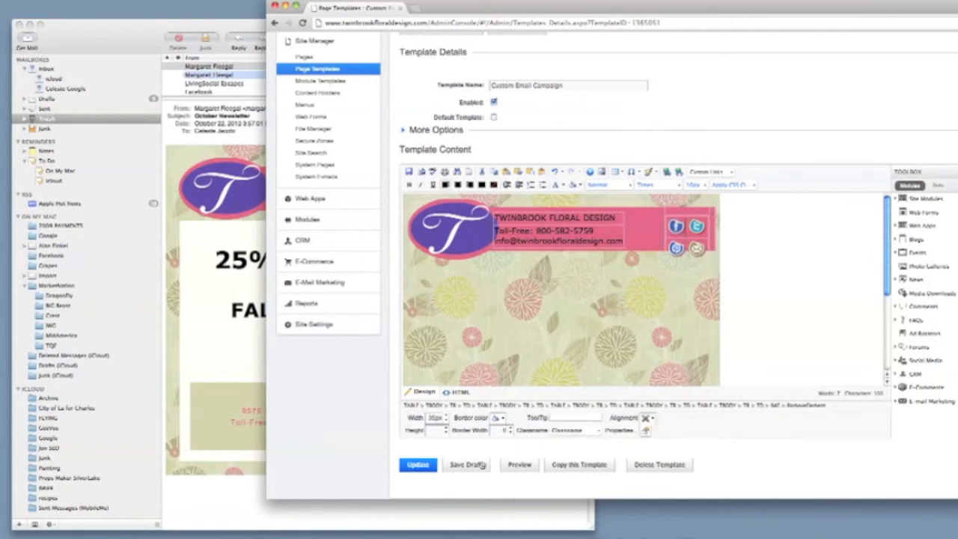
Update the template and check the four-icon banner in a preview
left_click(419, 465)
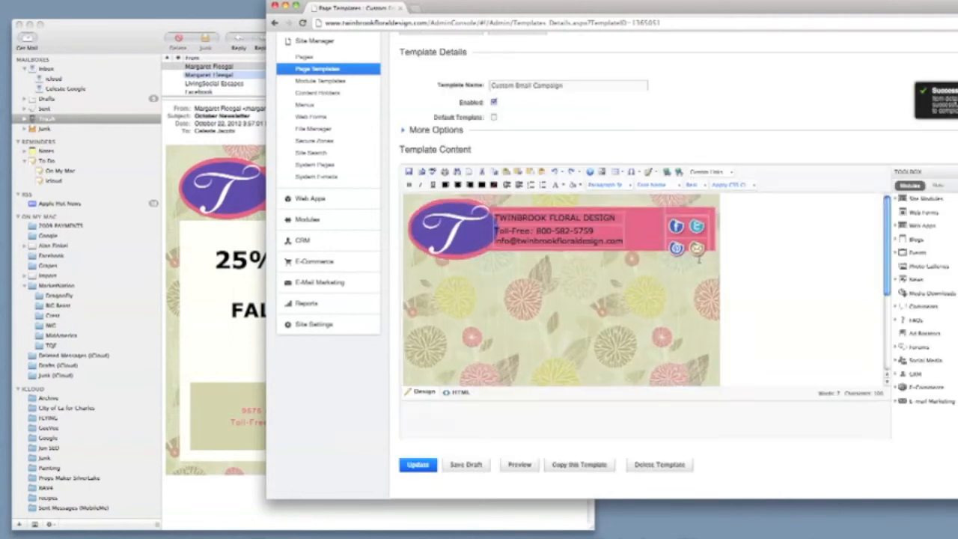
left_click(517, 465)
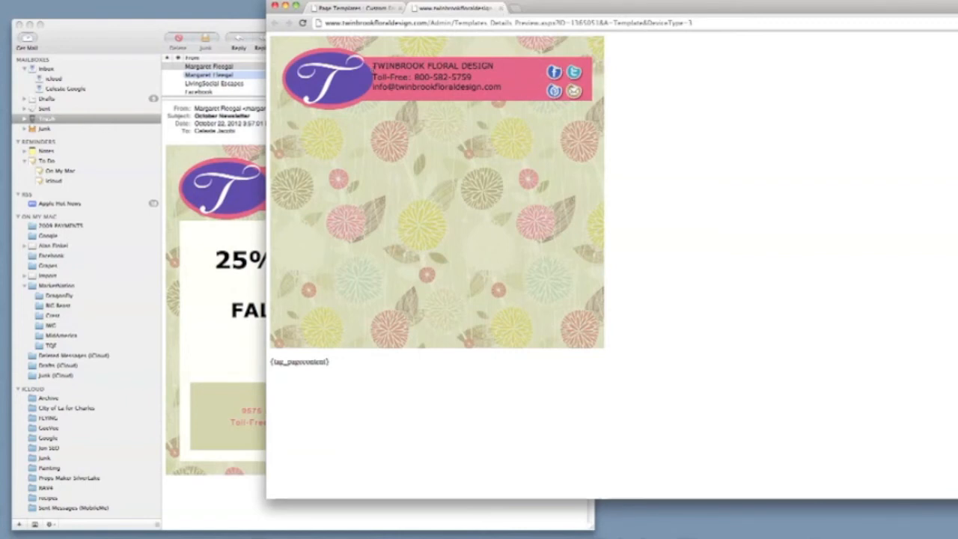
key("super+w")
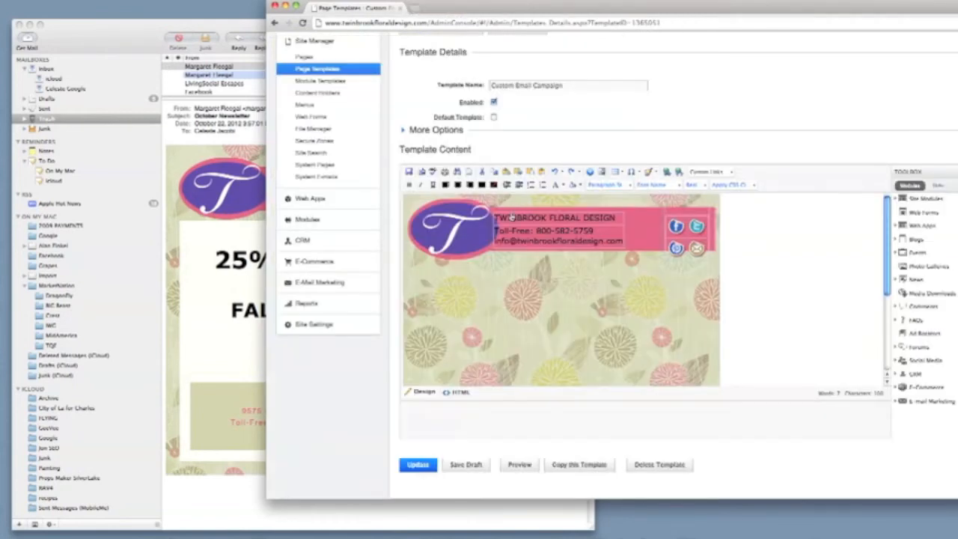
Check the header and outer table cell widths, then save the draft
left_click(668, 209)
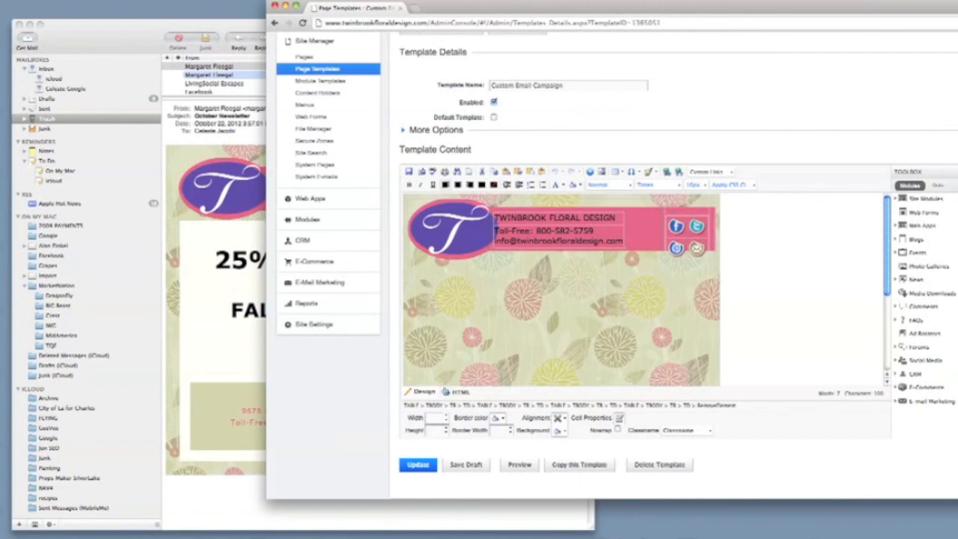
left_click(519, 276)
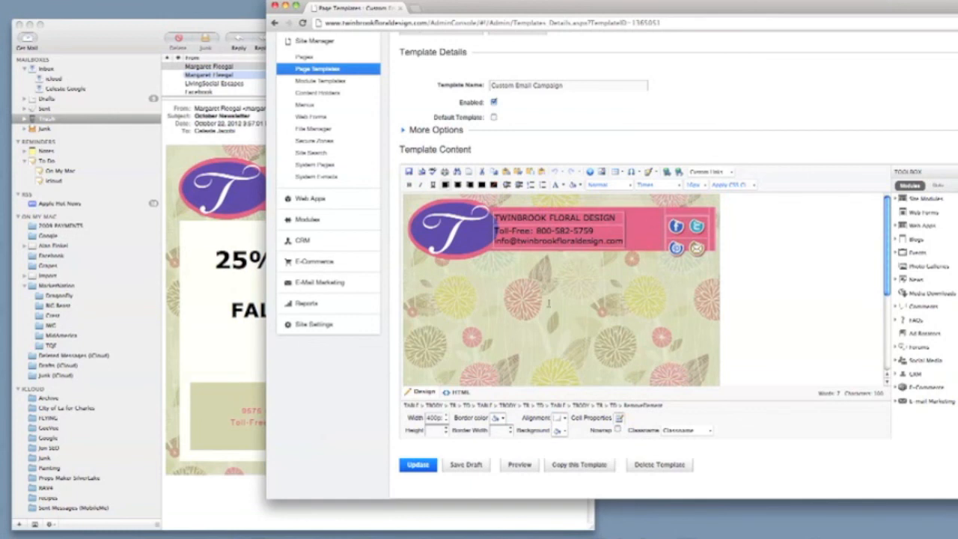
left_click(463, 465)
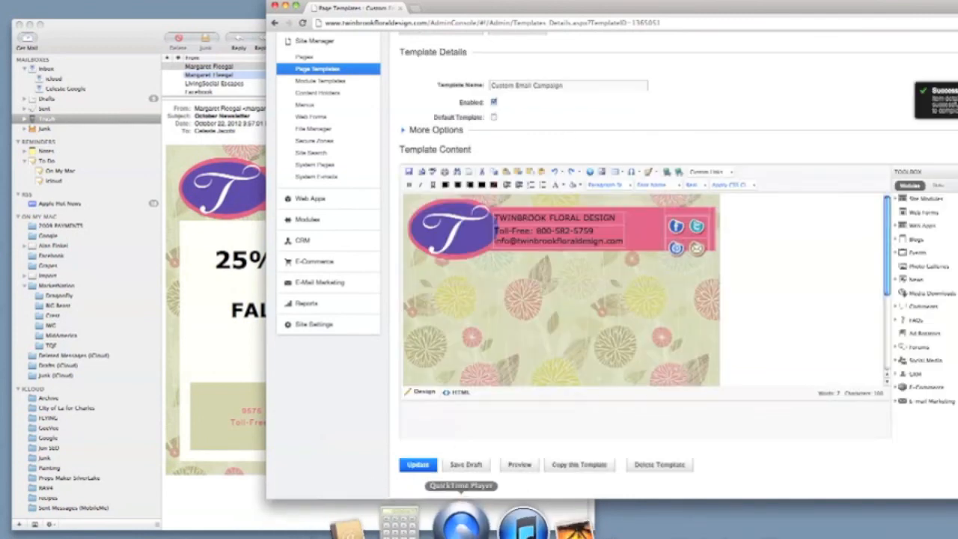
left_click(461, 524)
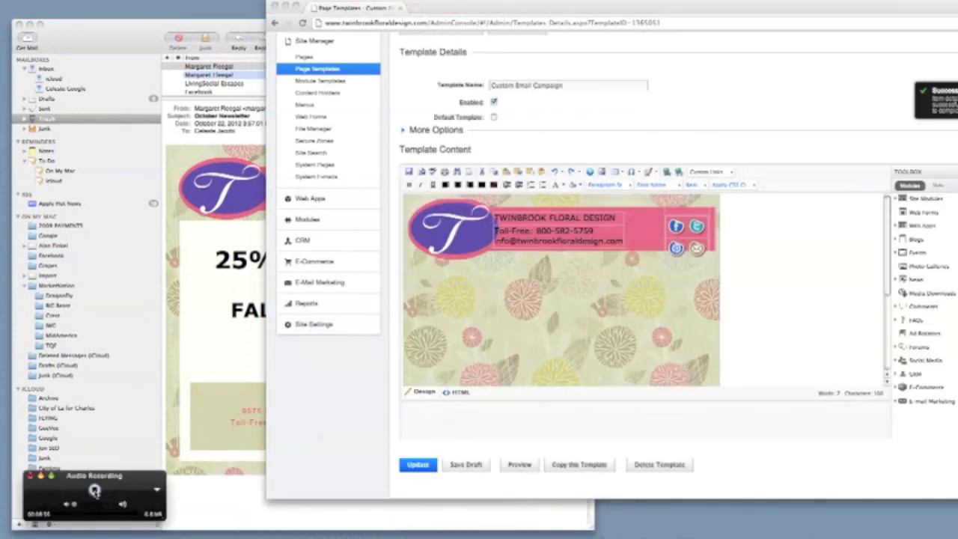